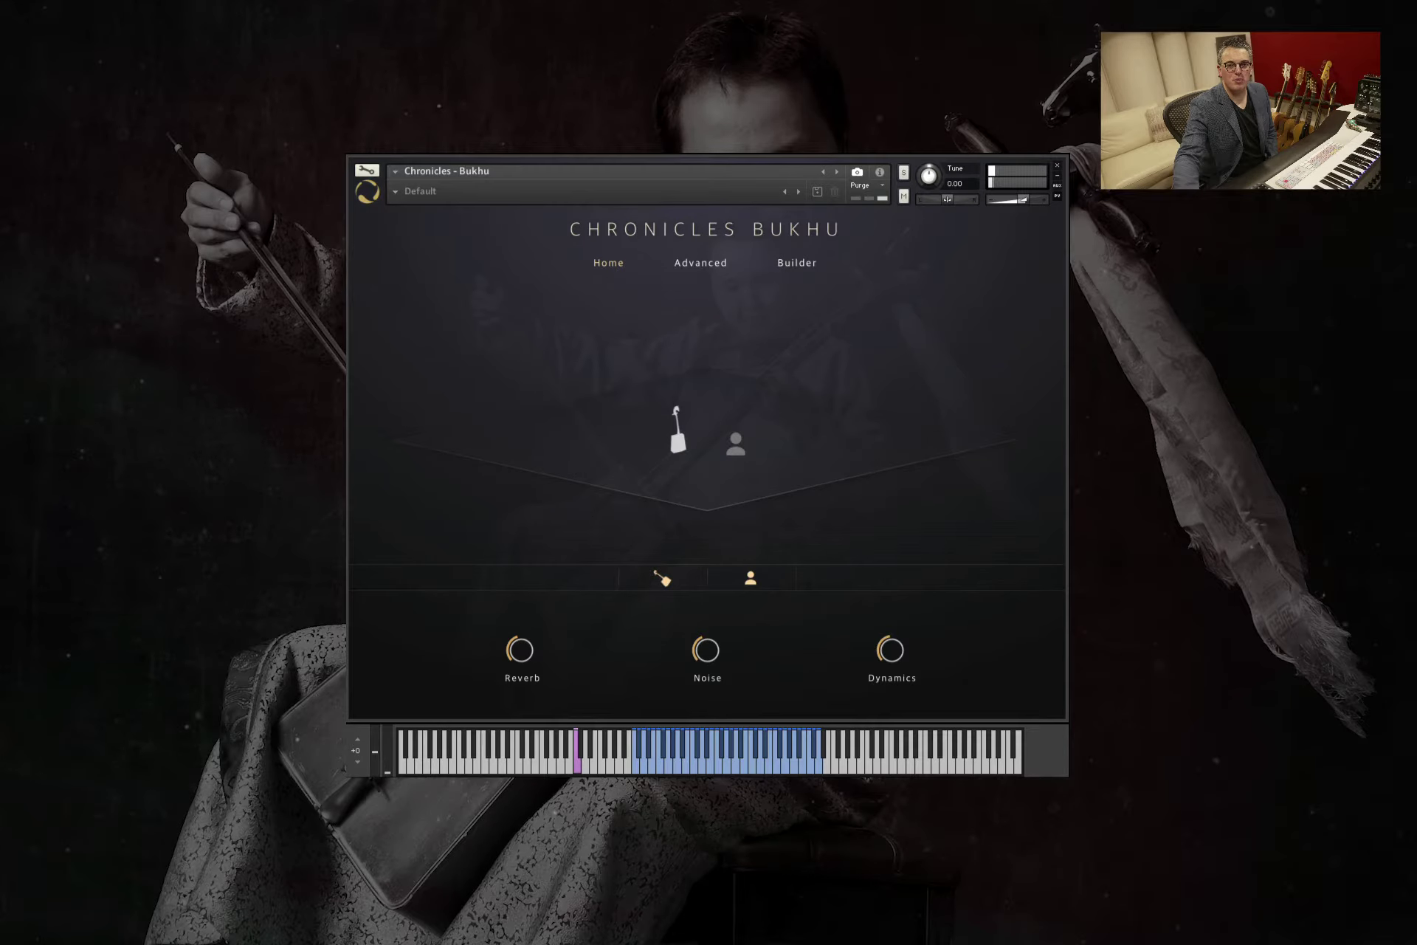
Step: Load the Bukhu Choir preset from the 1. Combinations preset list
left_click(404, 192)
mouse_move(411, 203)
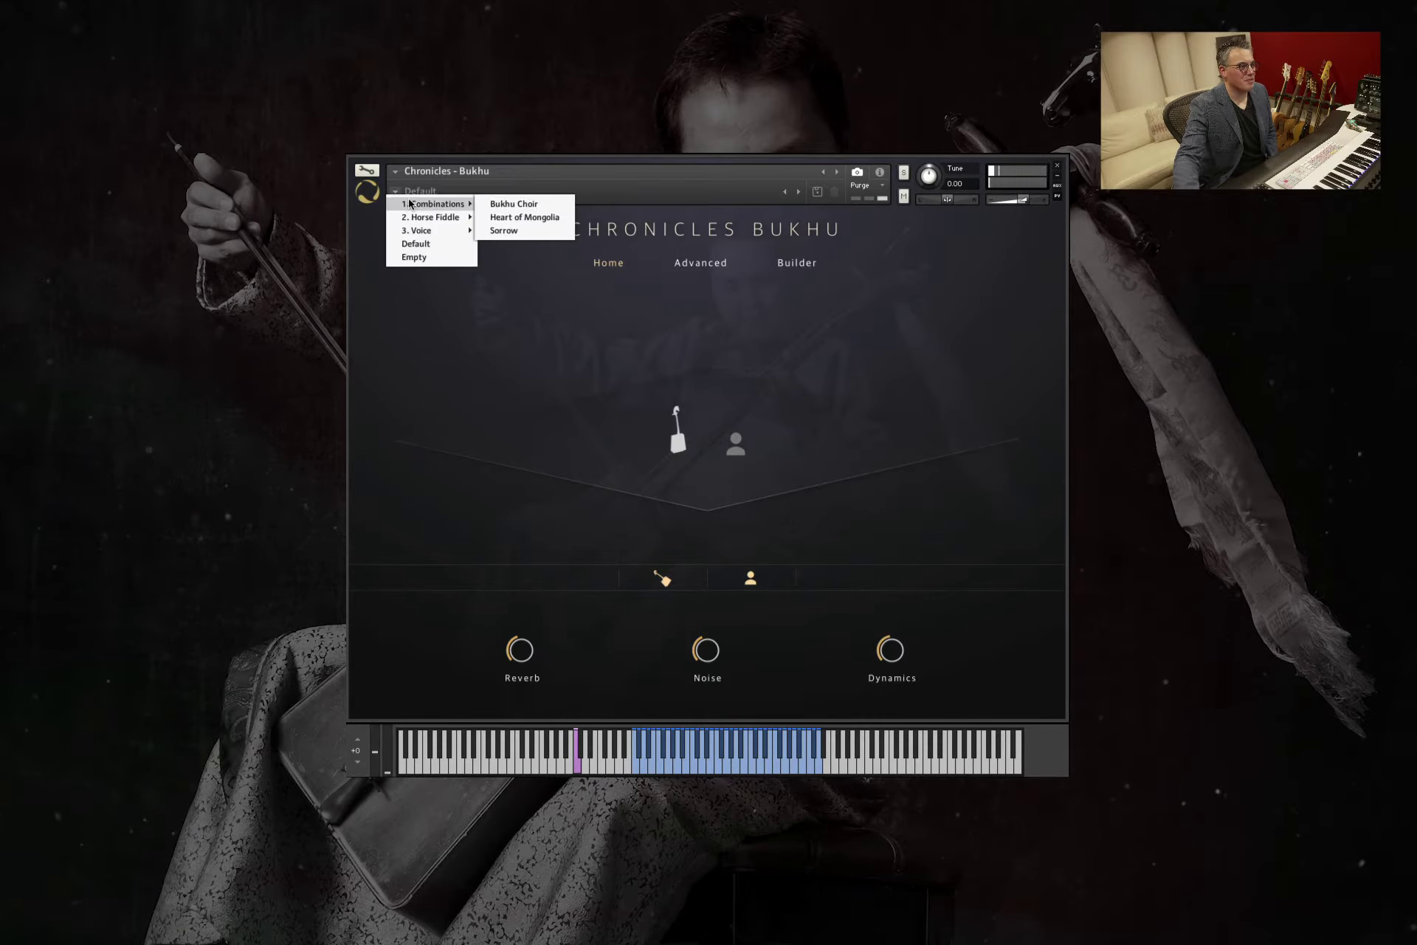
left_click(501, 206)
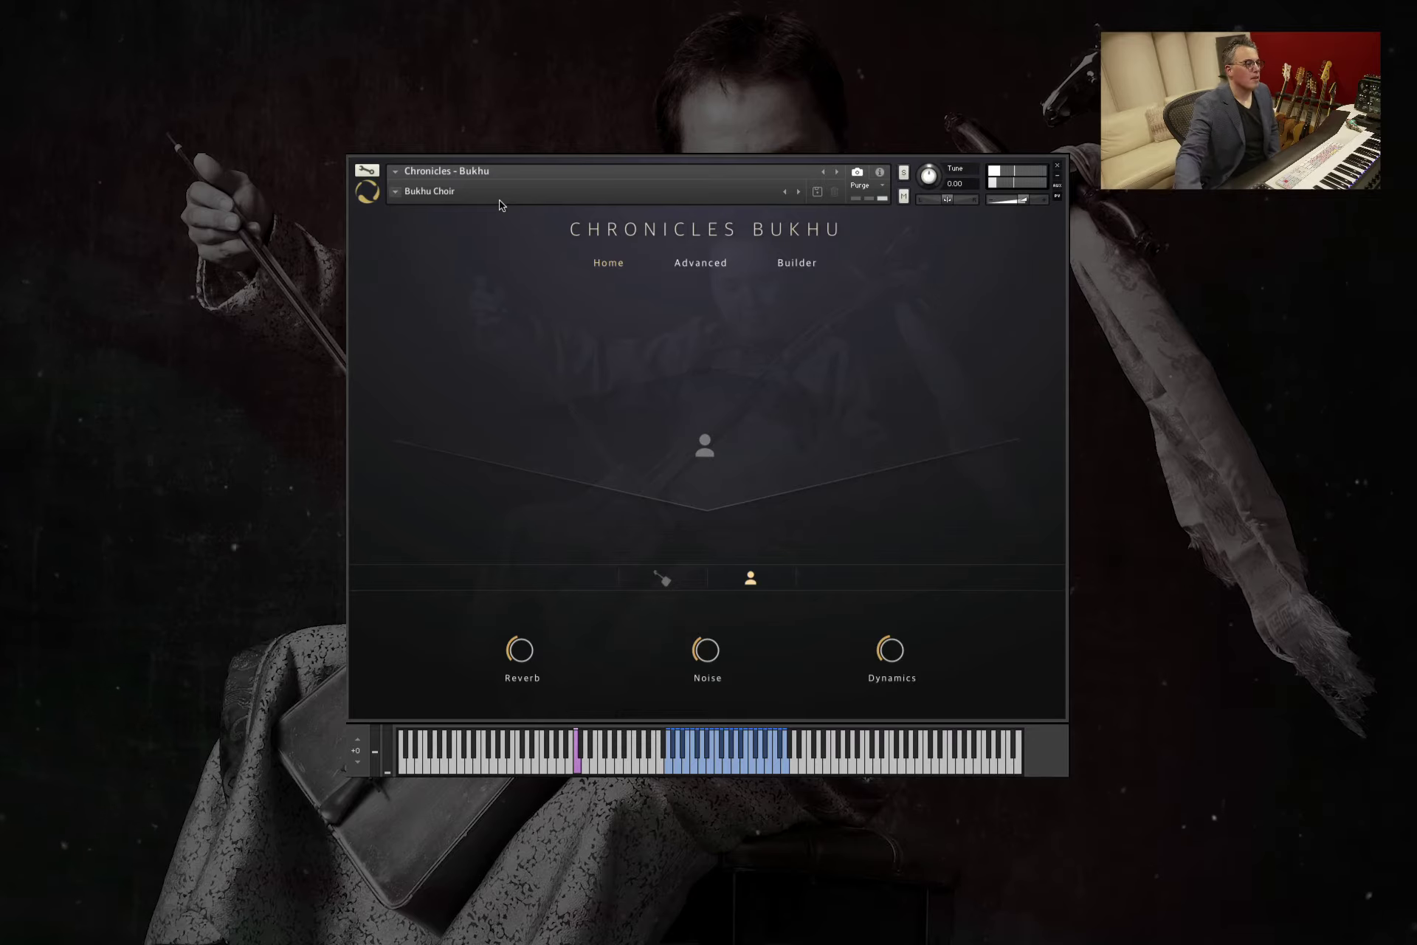
Step: Show the Builder page with Bukhu Choir's six voice articulations, Soft through Harhira
left_click(794, 264)
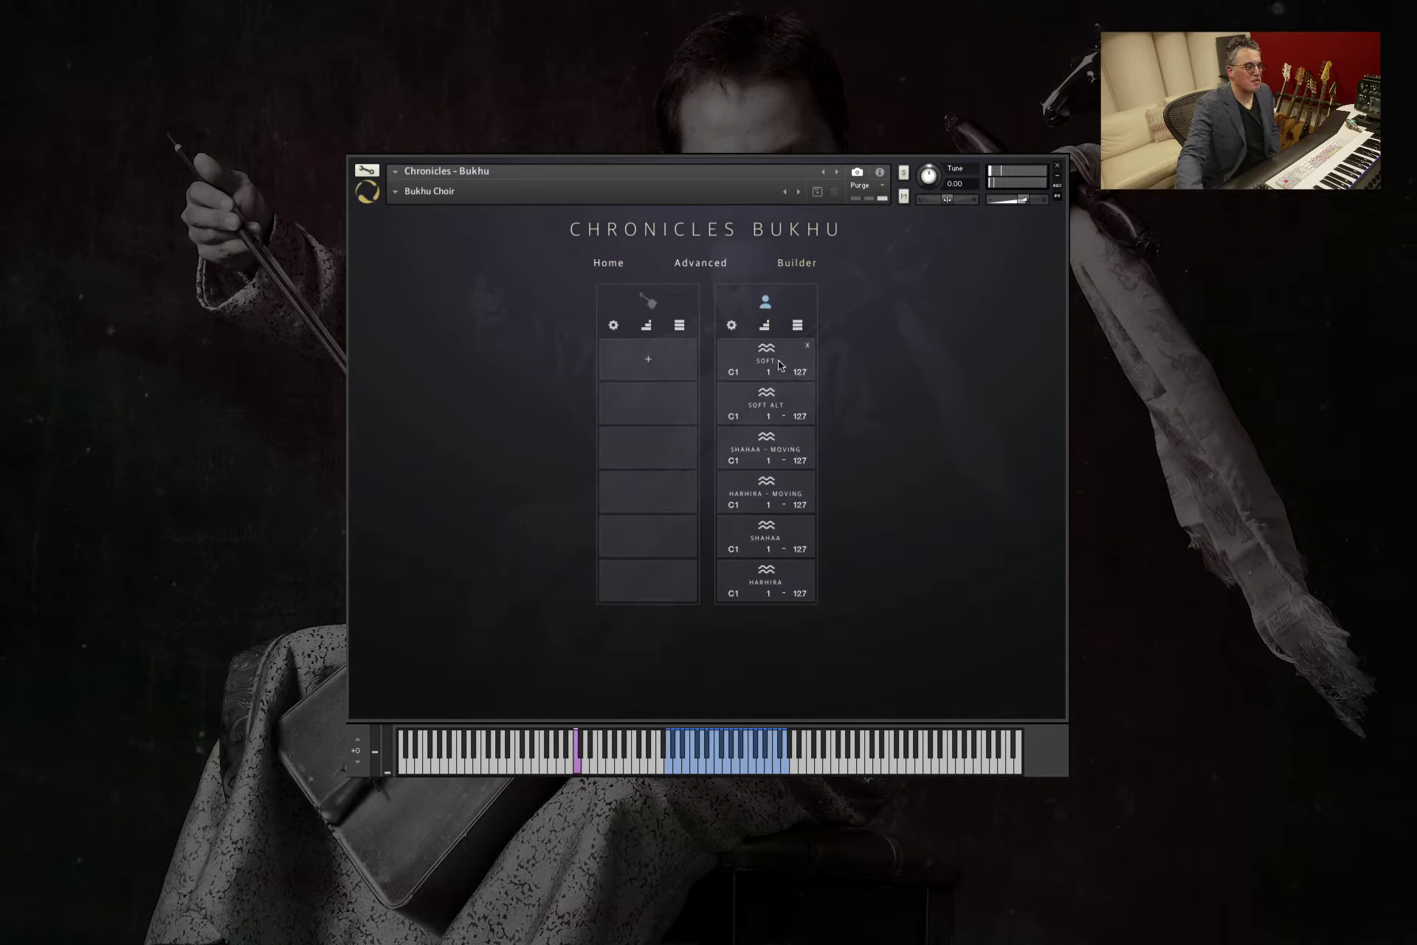
mouse_move(772, 386)
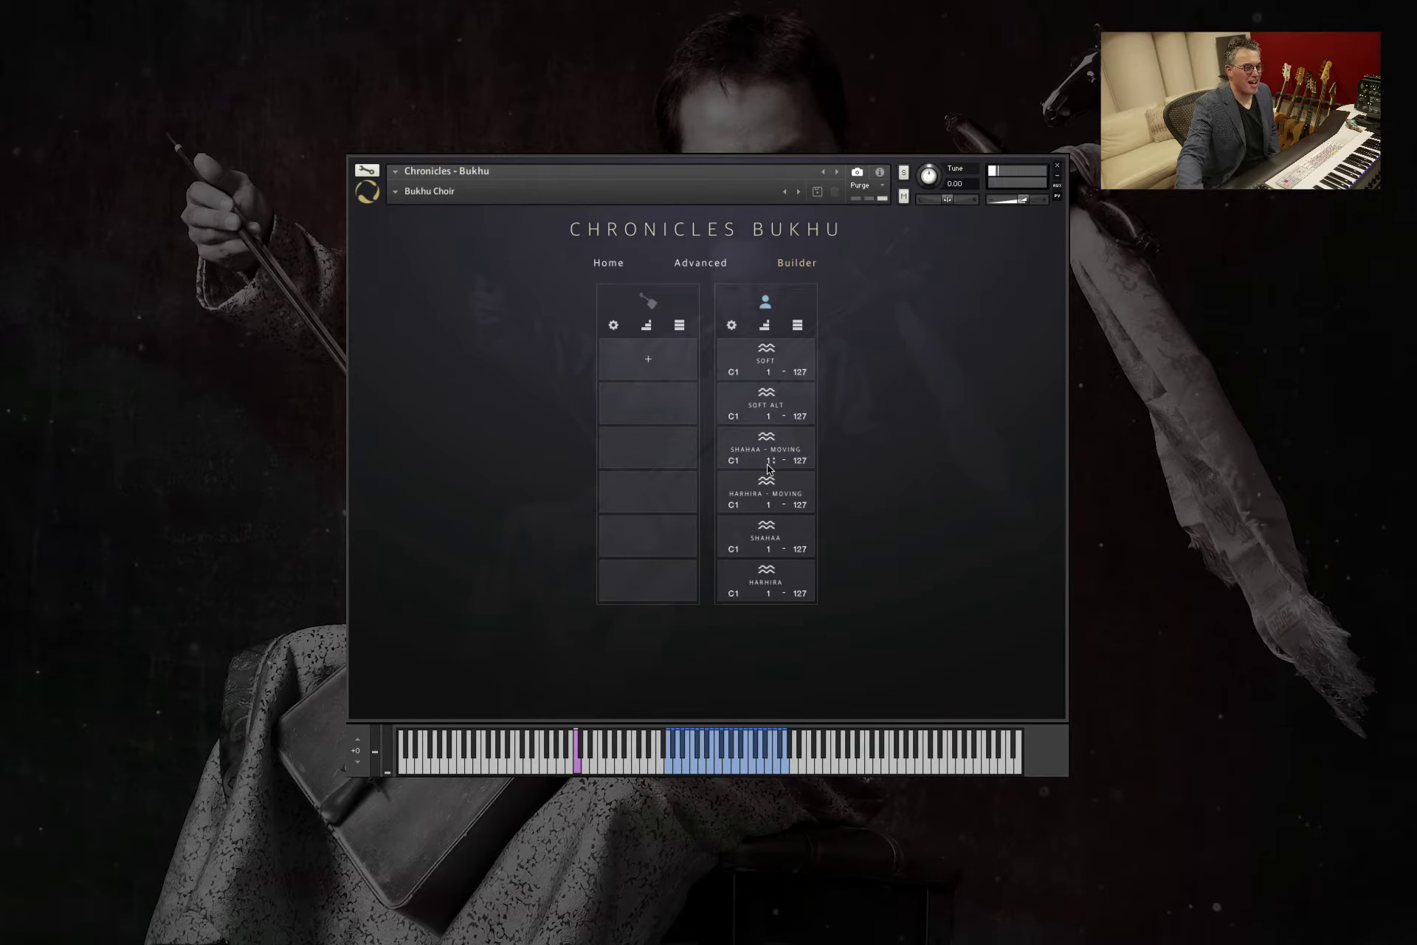
mouse_move(783, 577)
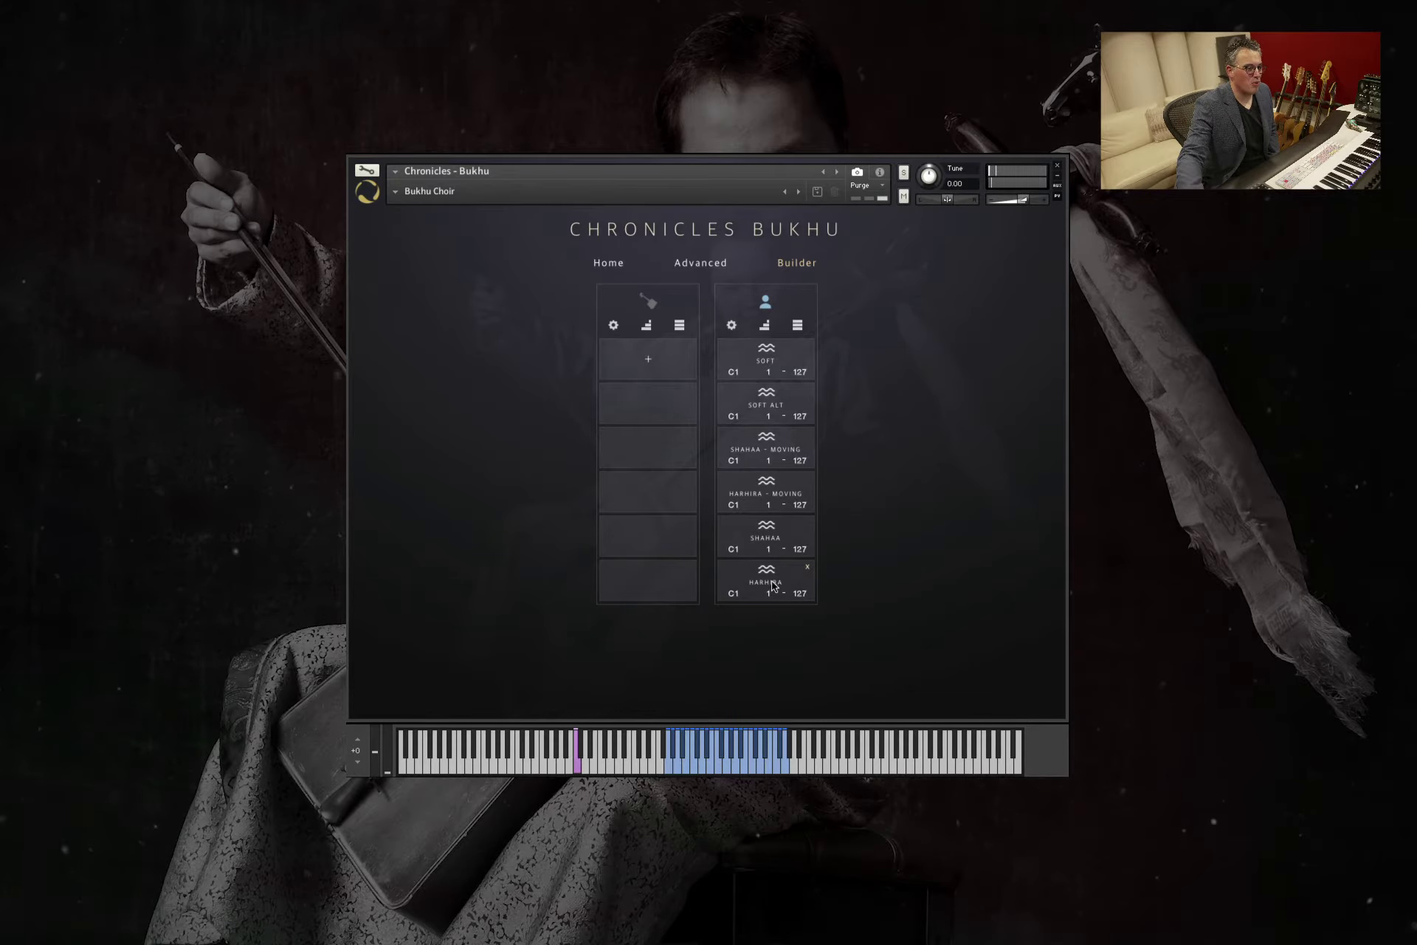
mouse_move(780, 461)
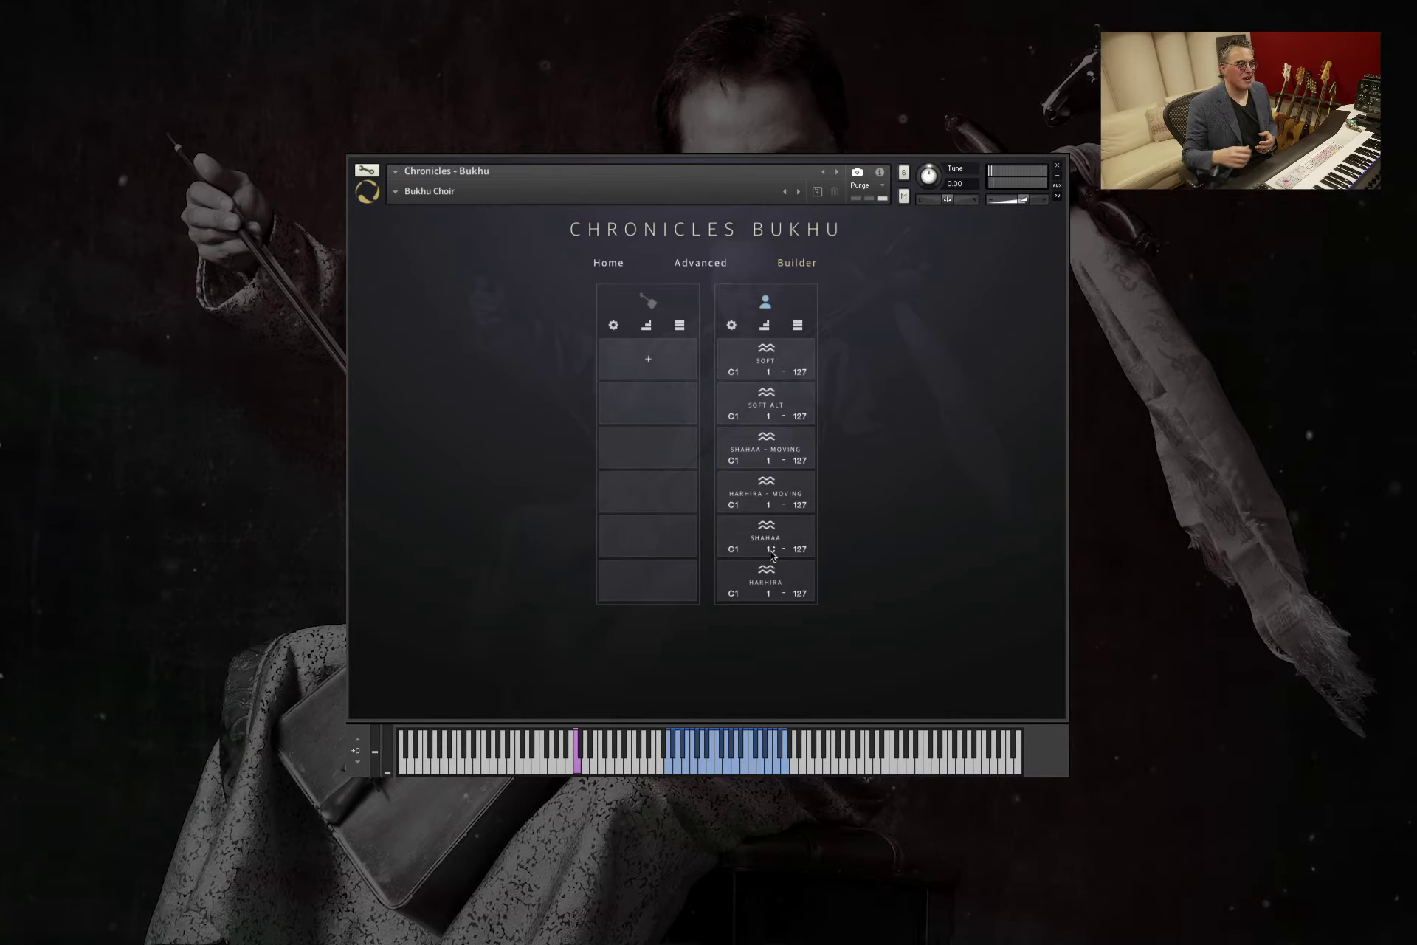
Step: Return to Home and load the Heart of Mongolia preset from 1. Combinations
left_click(617, 270)
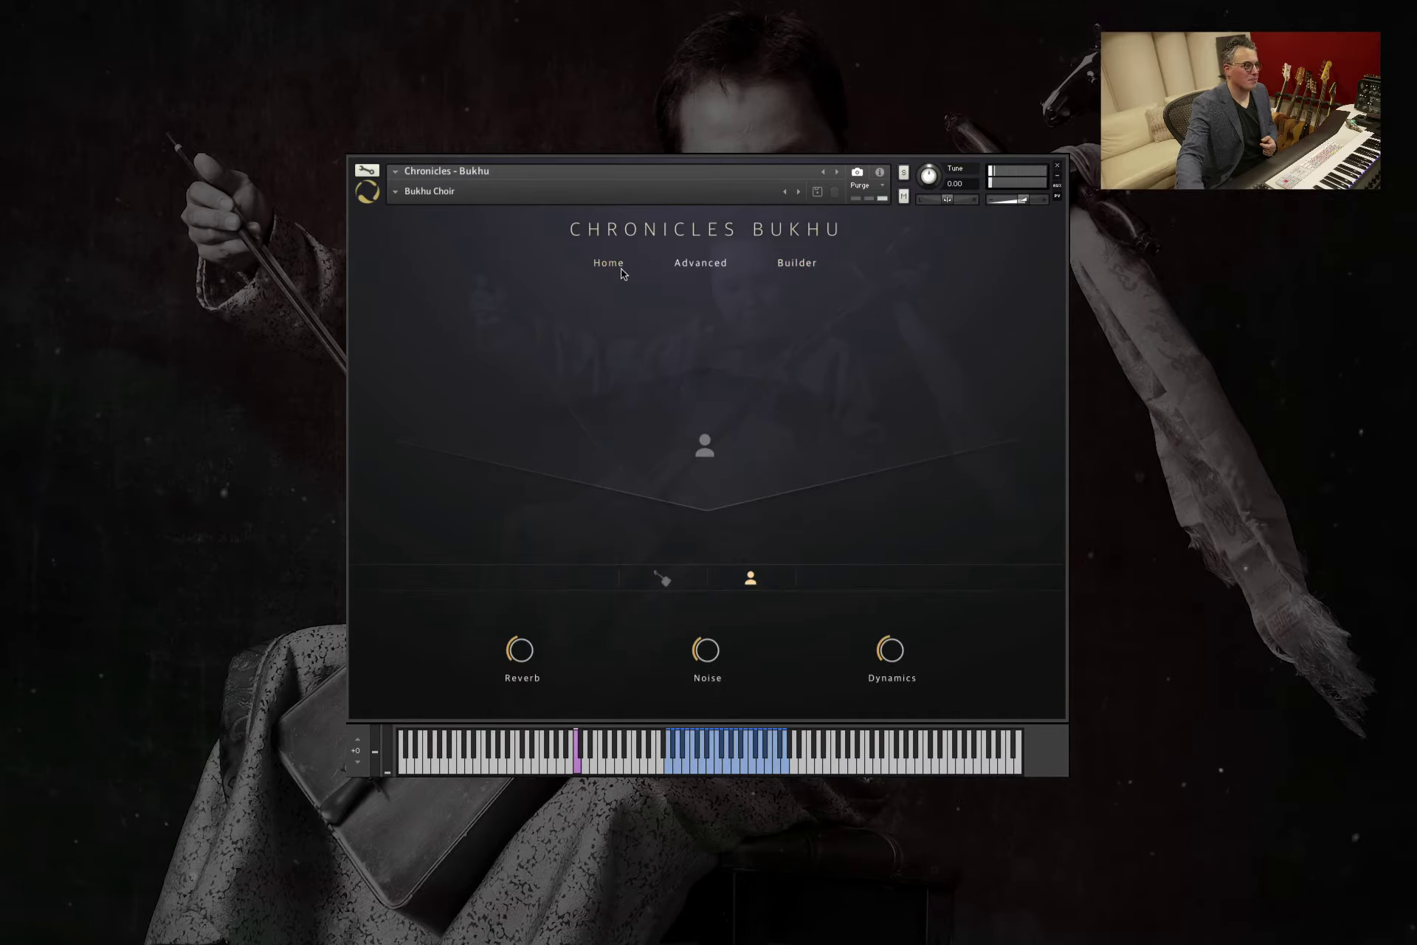
left_click(395, 194)
mouse_move(443, 204)
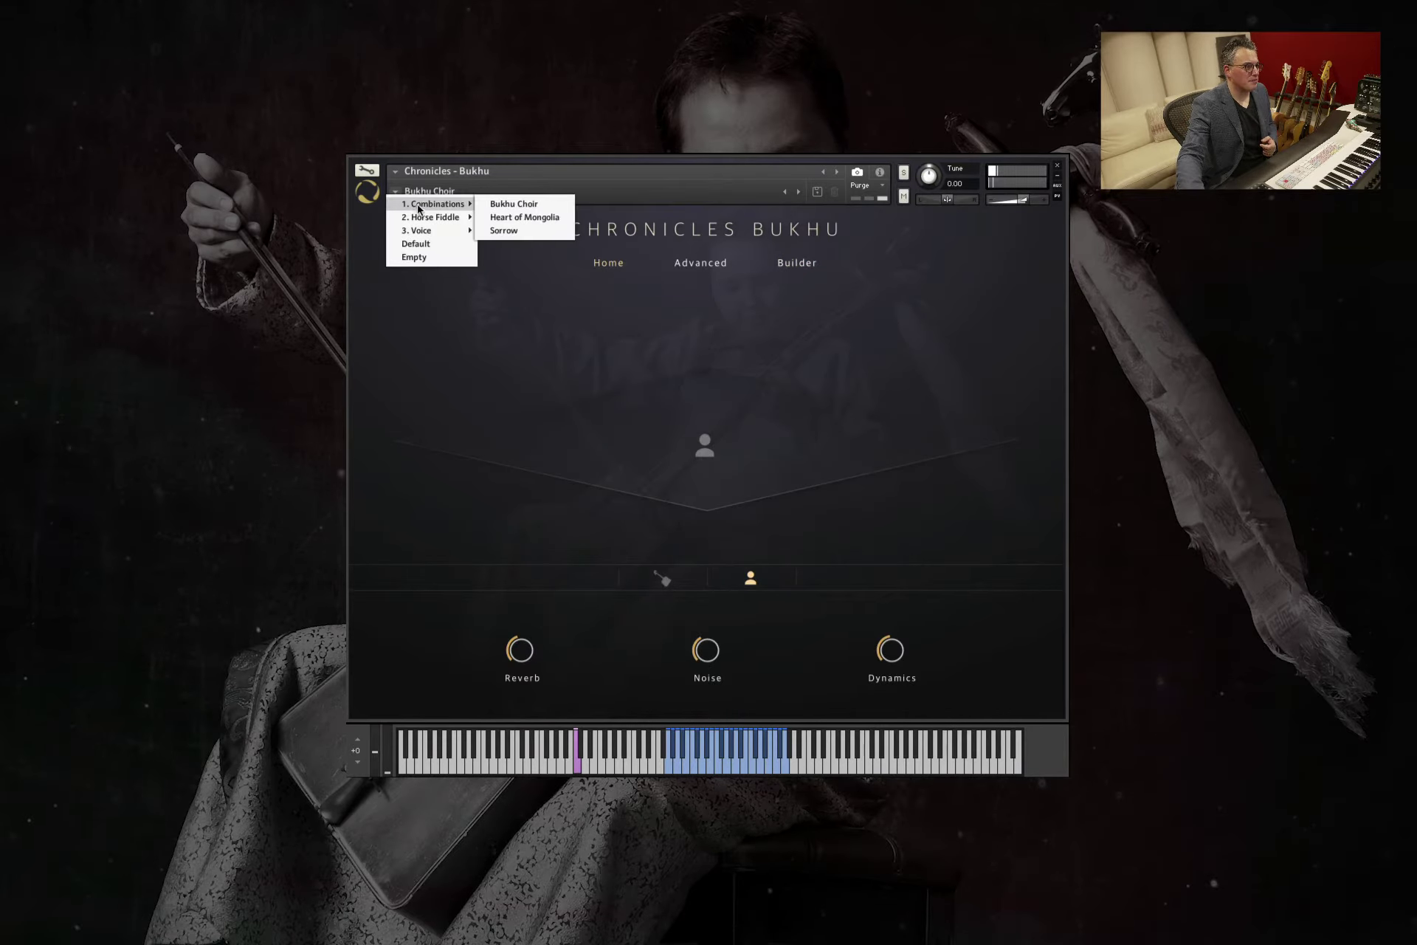
left_click(531, 218)
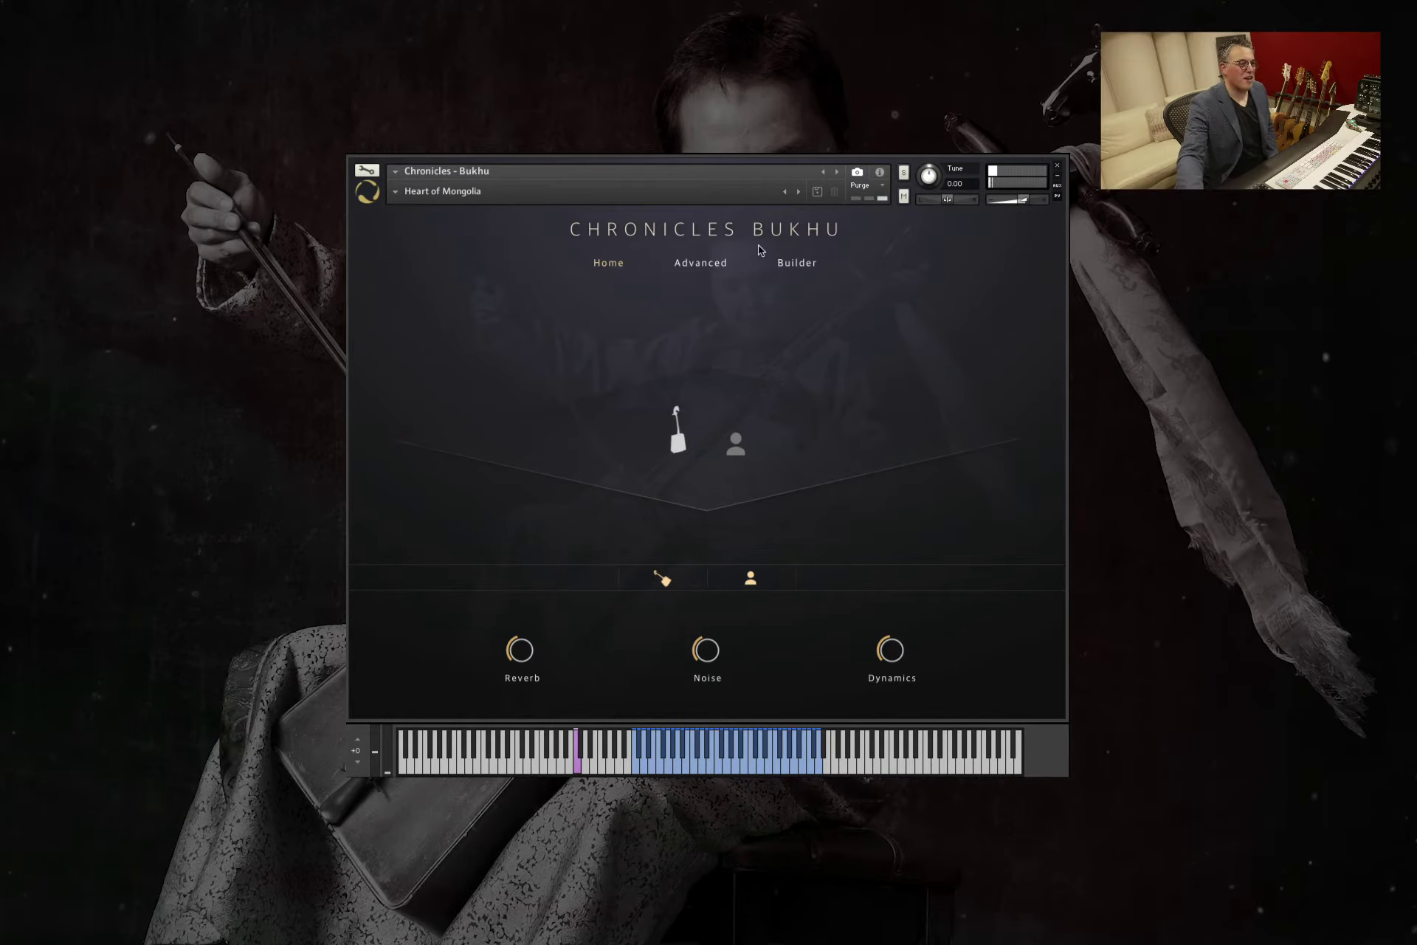
left_click(792, 263)
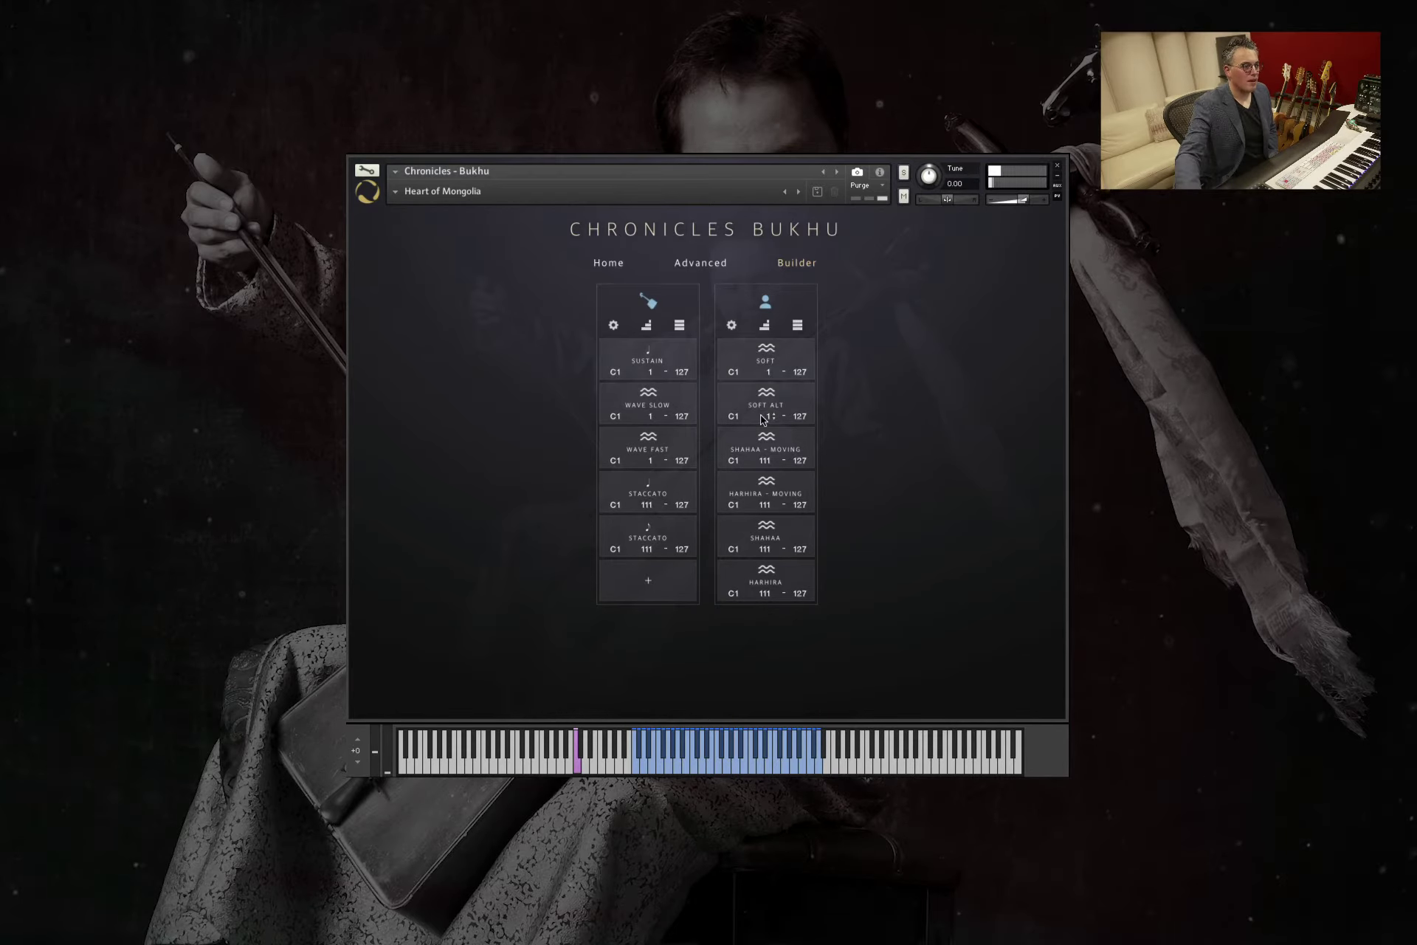
mouse_move(768, 407)
mouse_move(770, 360)
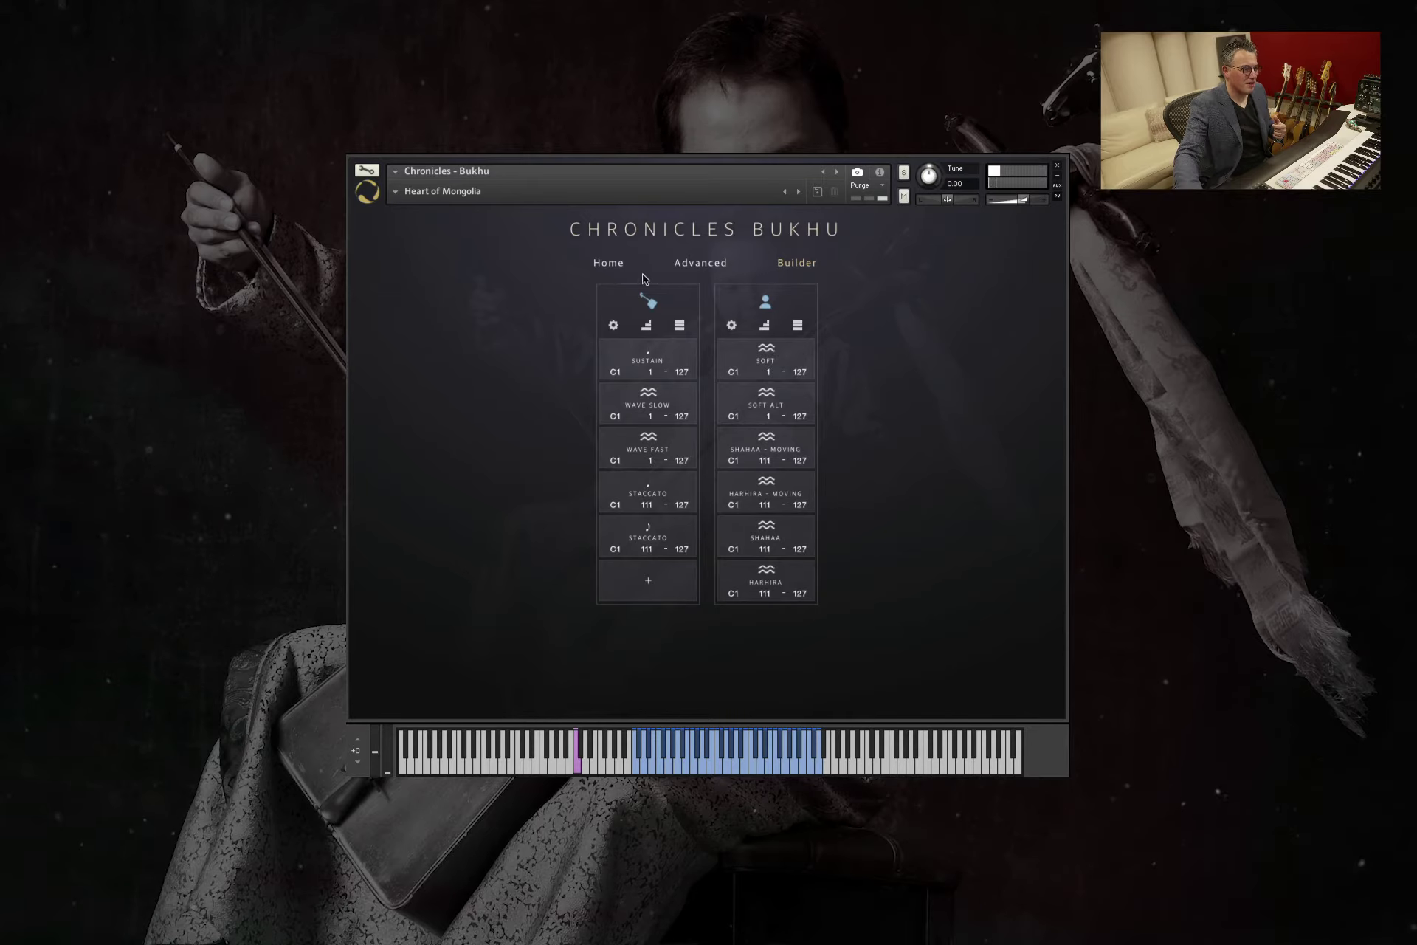
left_click(608, 263)
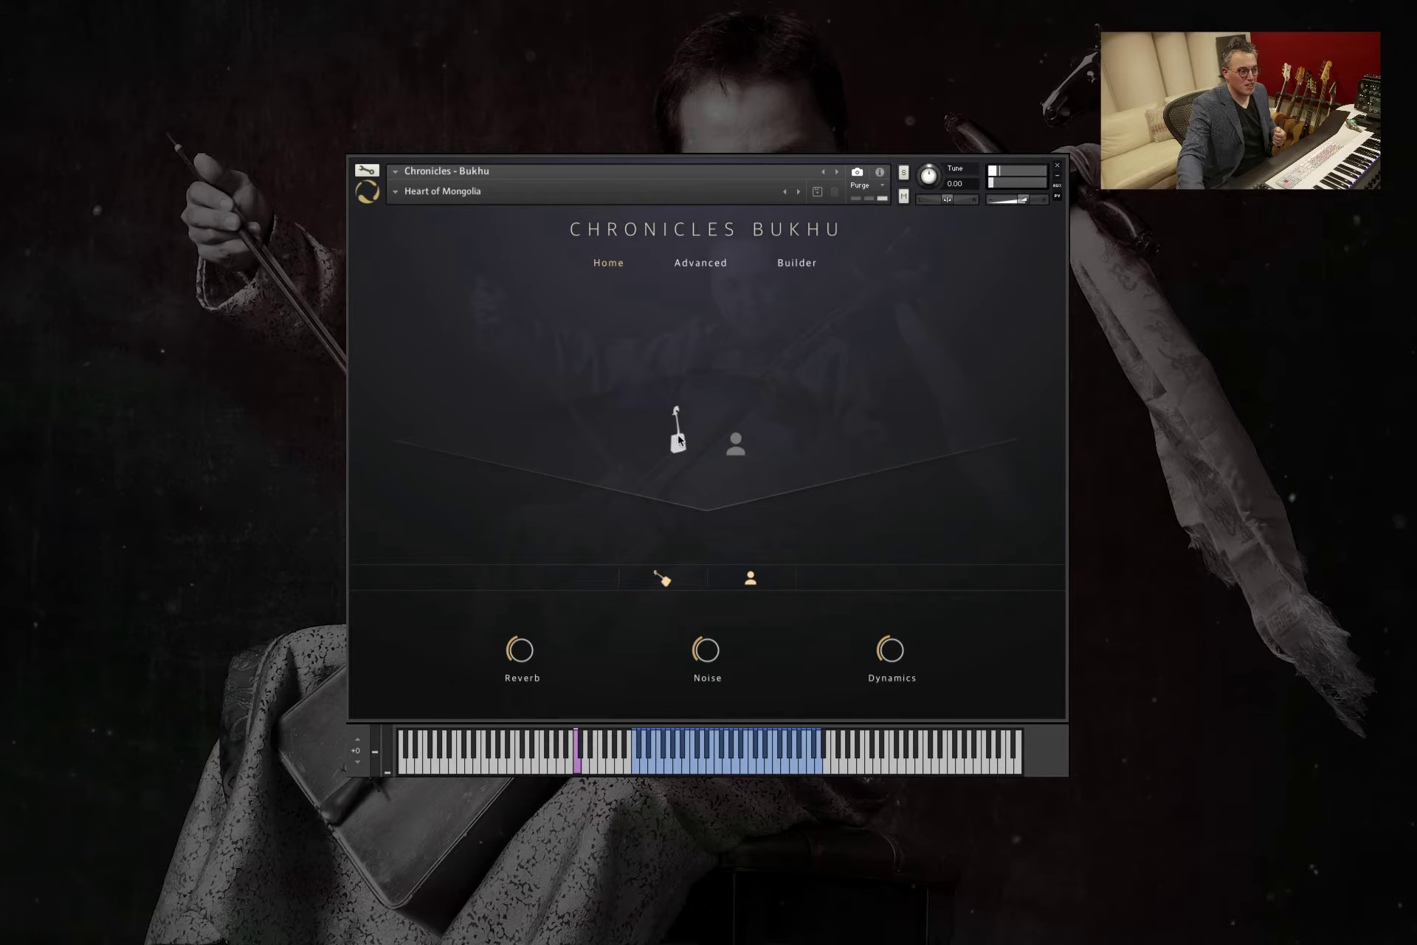
Step: Select the singer, then drag the horse fiddle lower on the stage
left_click(734, 449)
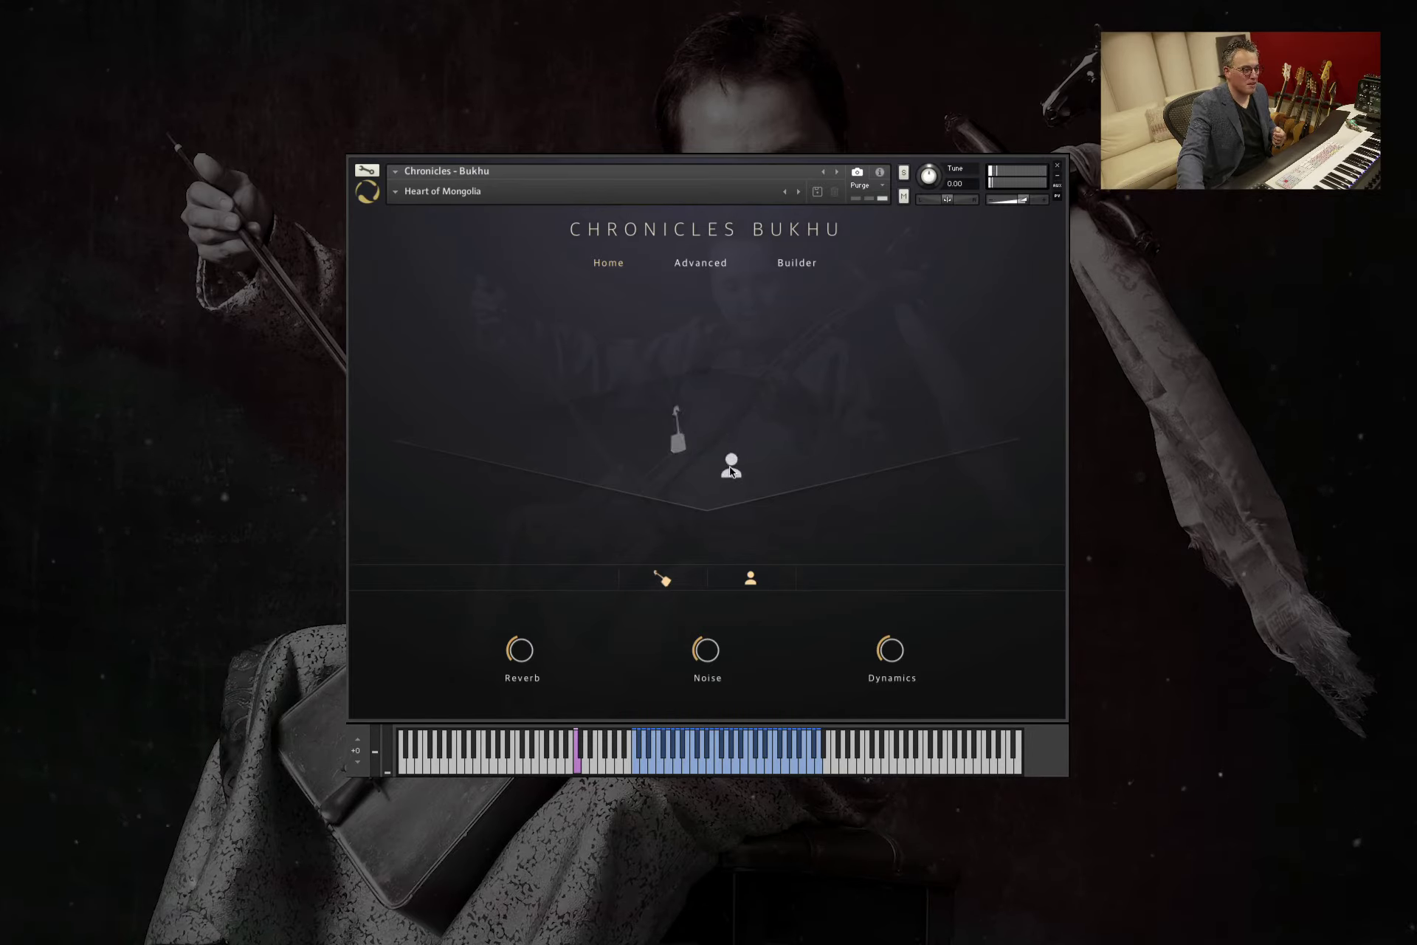
left_click_drag(679, 436, 672, 466)
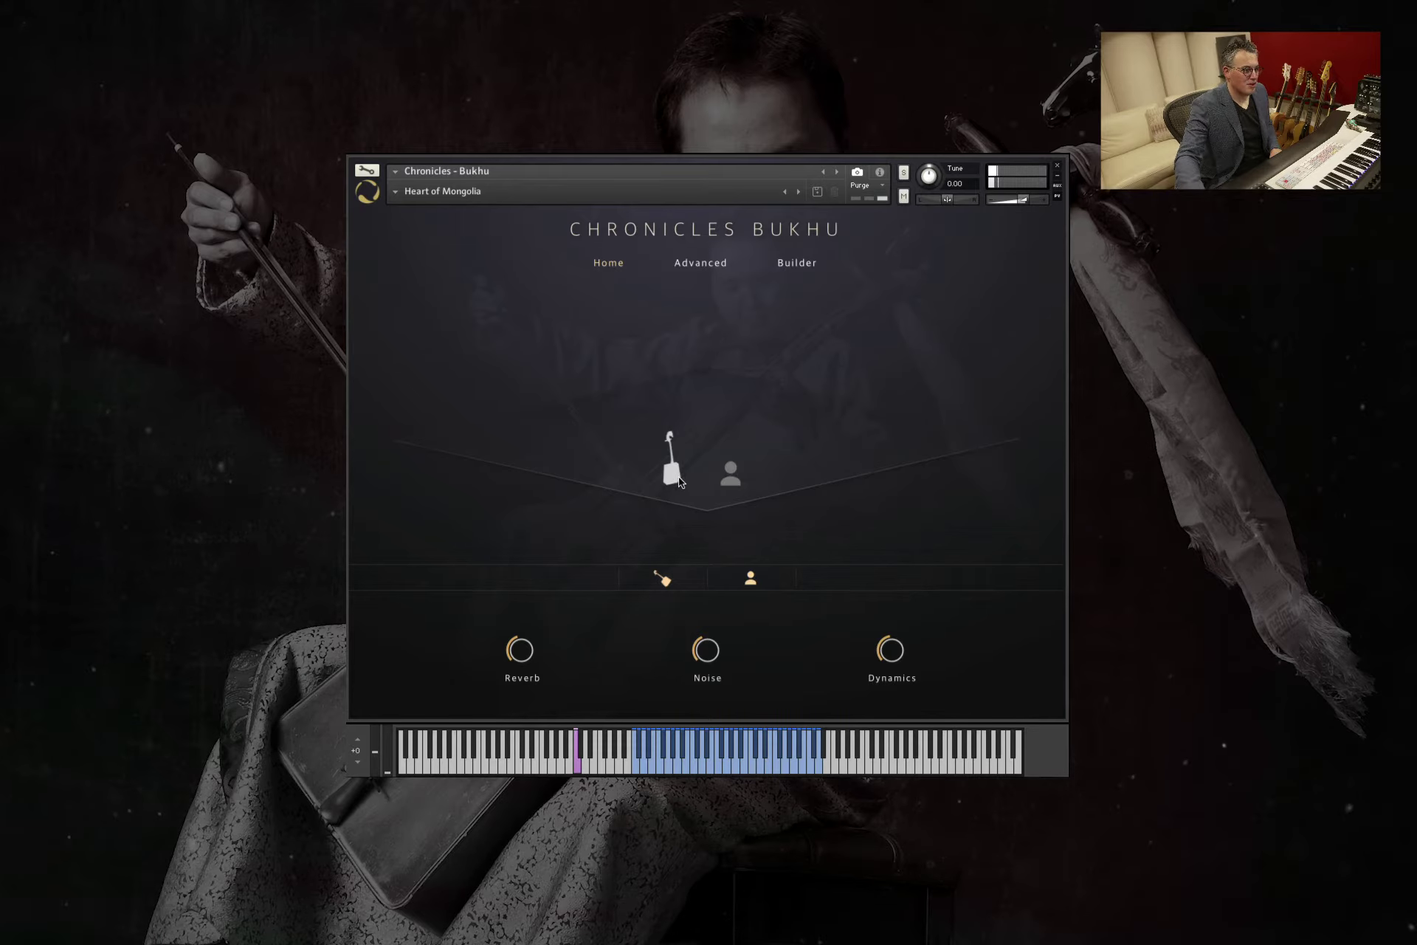
Step: Raise the horse fiddle and singer on the stage, then lower both toward the middle
left_click_drag(677, 476, 671, 415)
left_click_drag(728, 463, 732, 398)
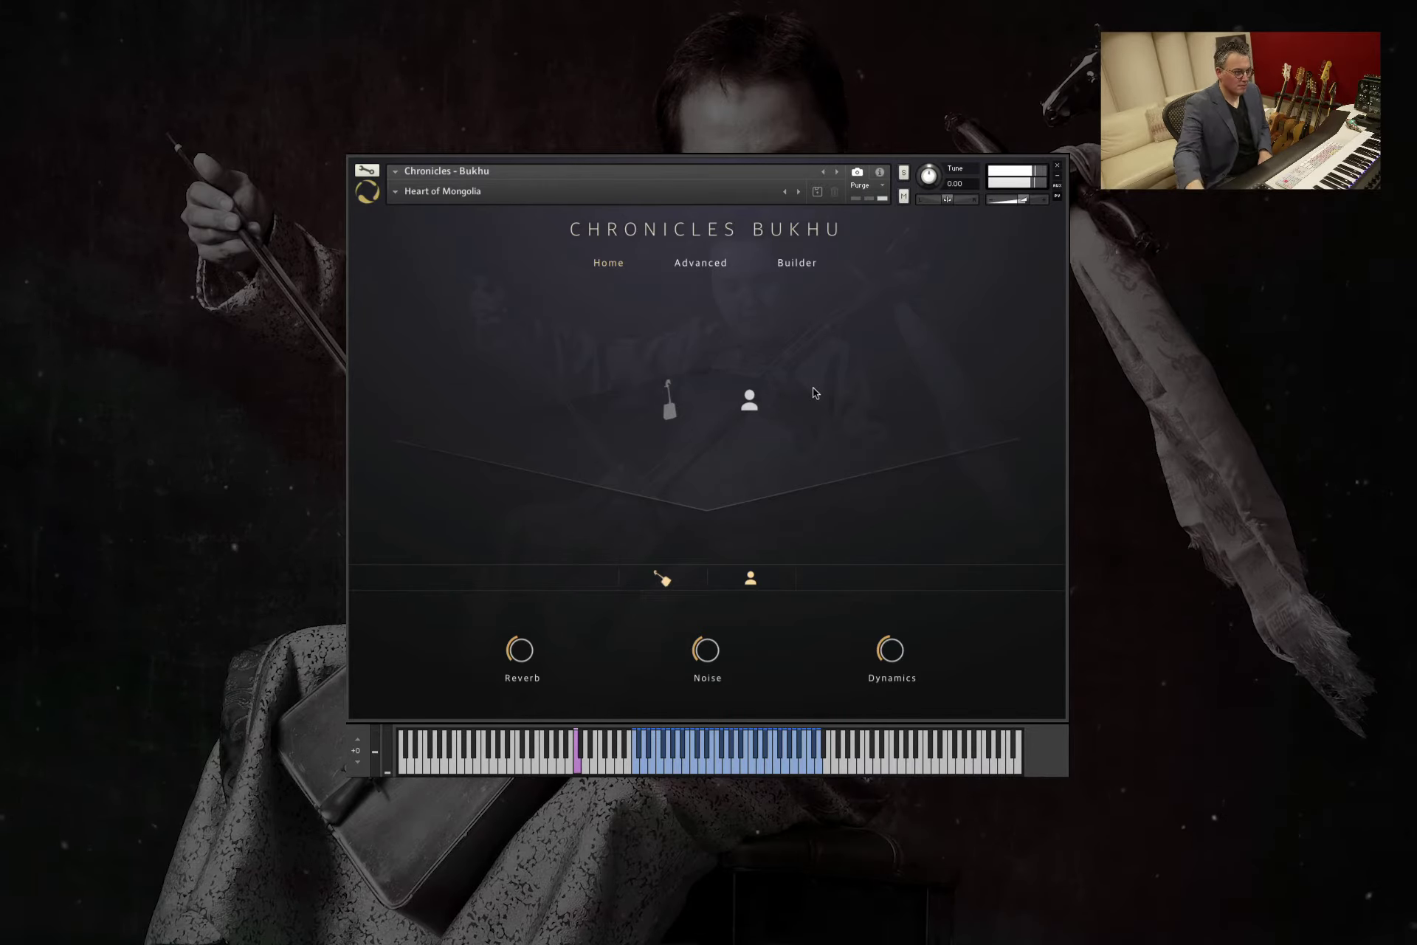
left_click_drag(750, 399, 745, 453)
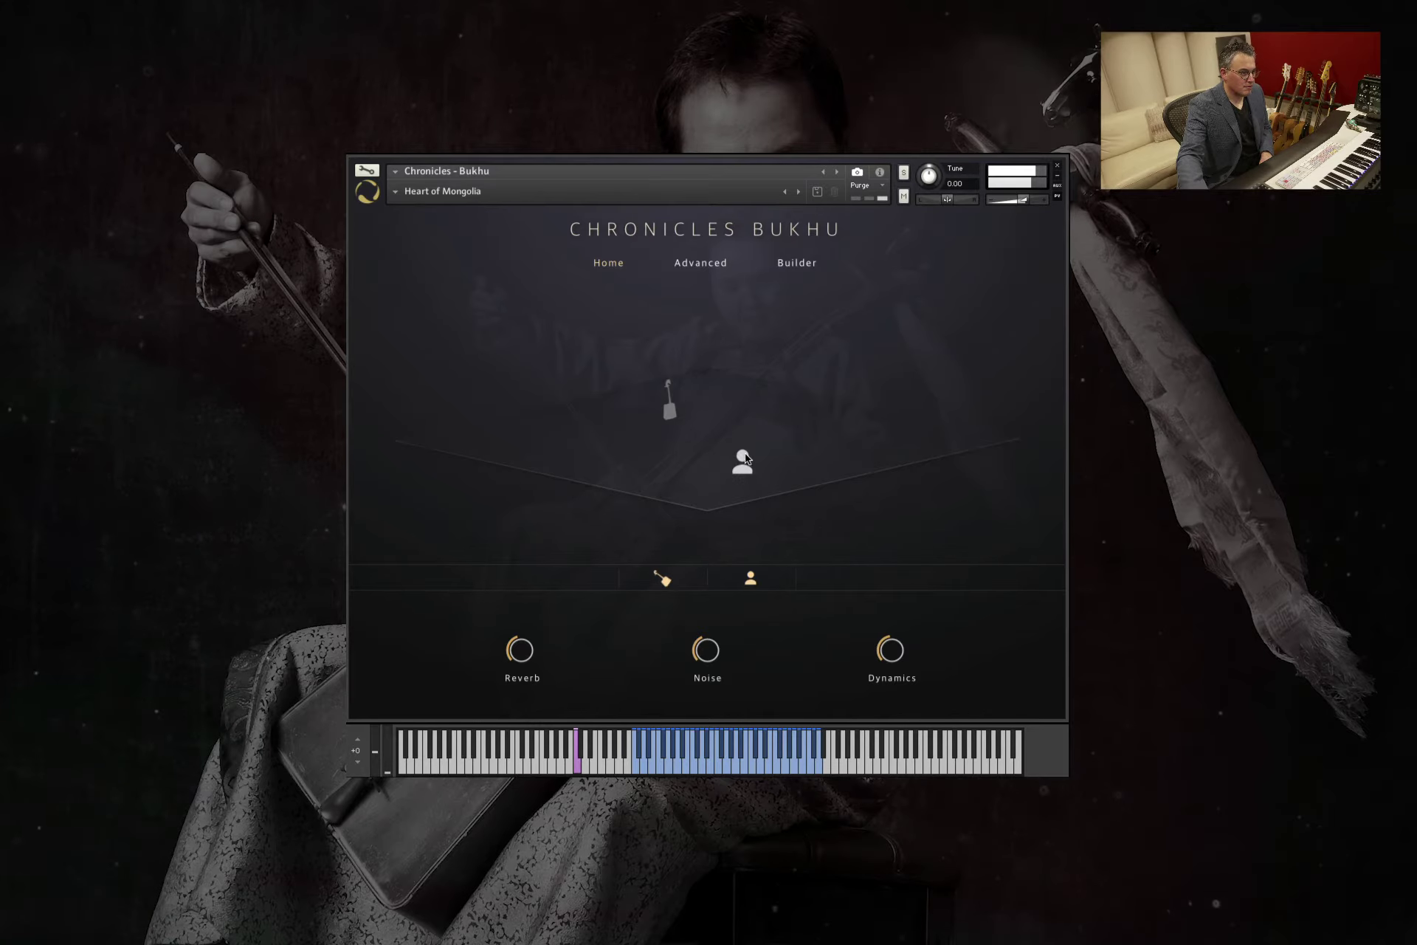
left_click_drag(672, 407, 665, 446)
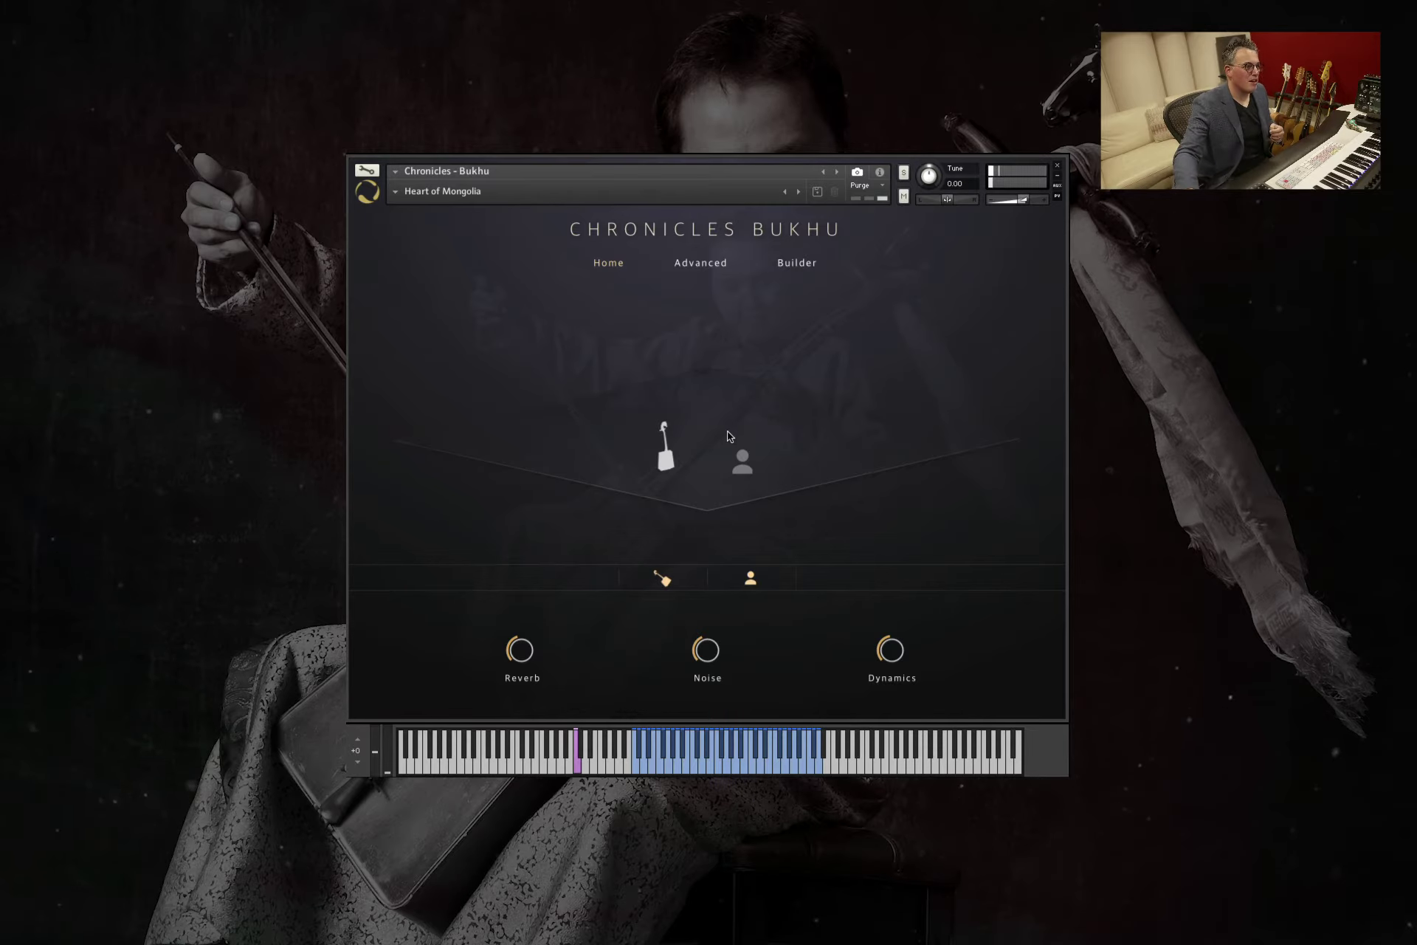
Step: Load the Sorrow preset from the 1. Combinations snapshot list
left_click(396, 191)
mouse_move(437, 201)
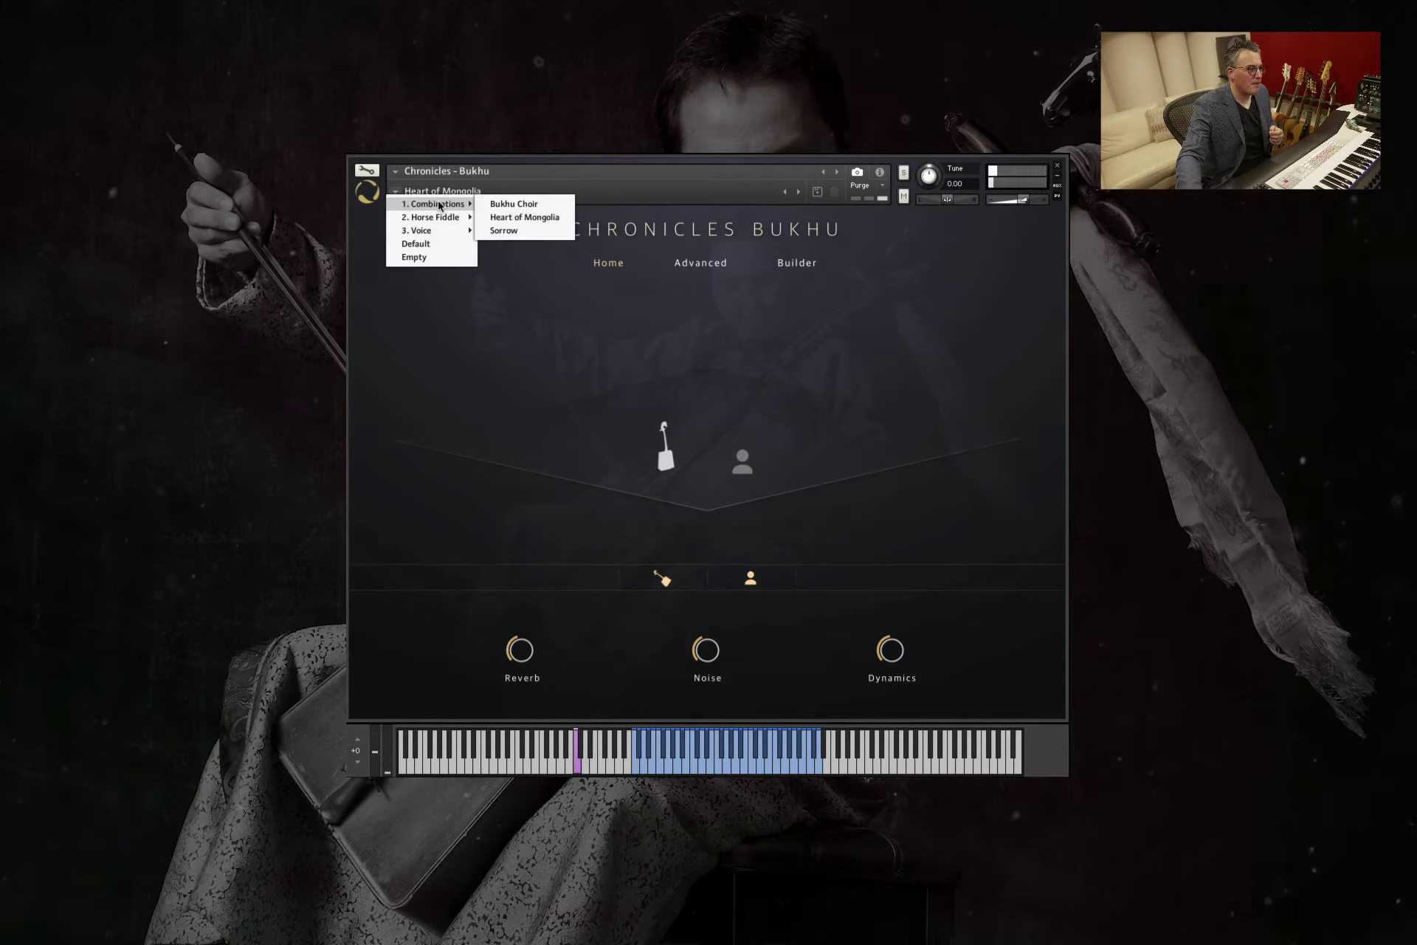
left_click(540, 227)
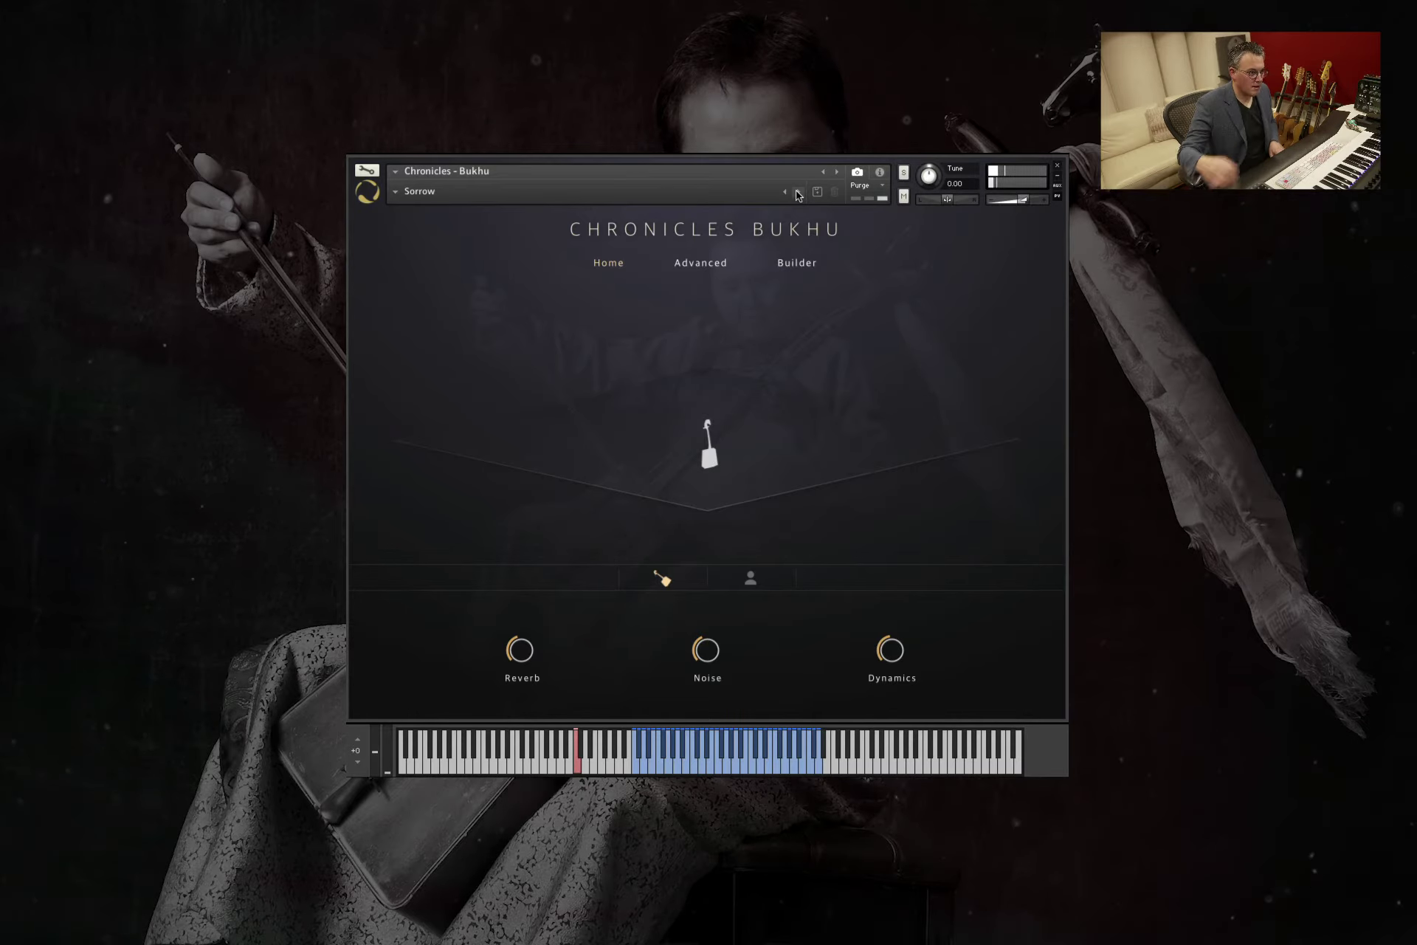
Step: Show Sorrow's Builder: Wave Slow 1–80, Wave Fast 81–110, Slide Down 111–127
left_click(797, 264)
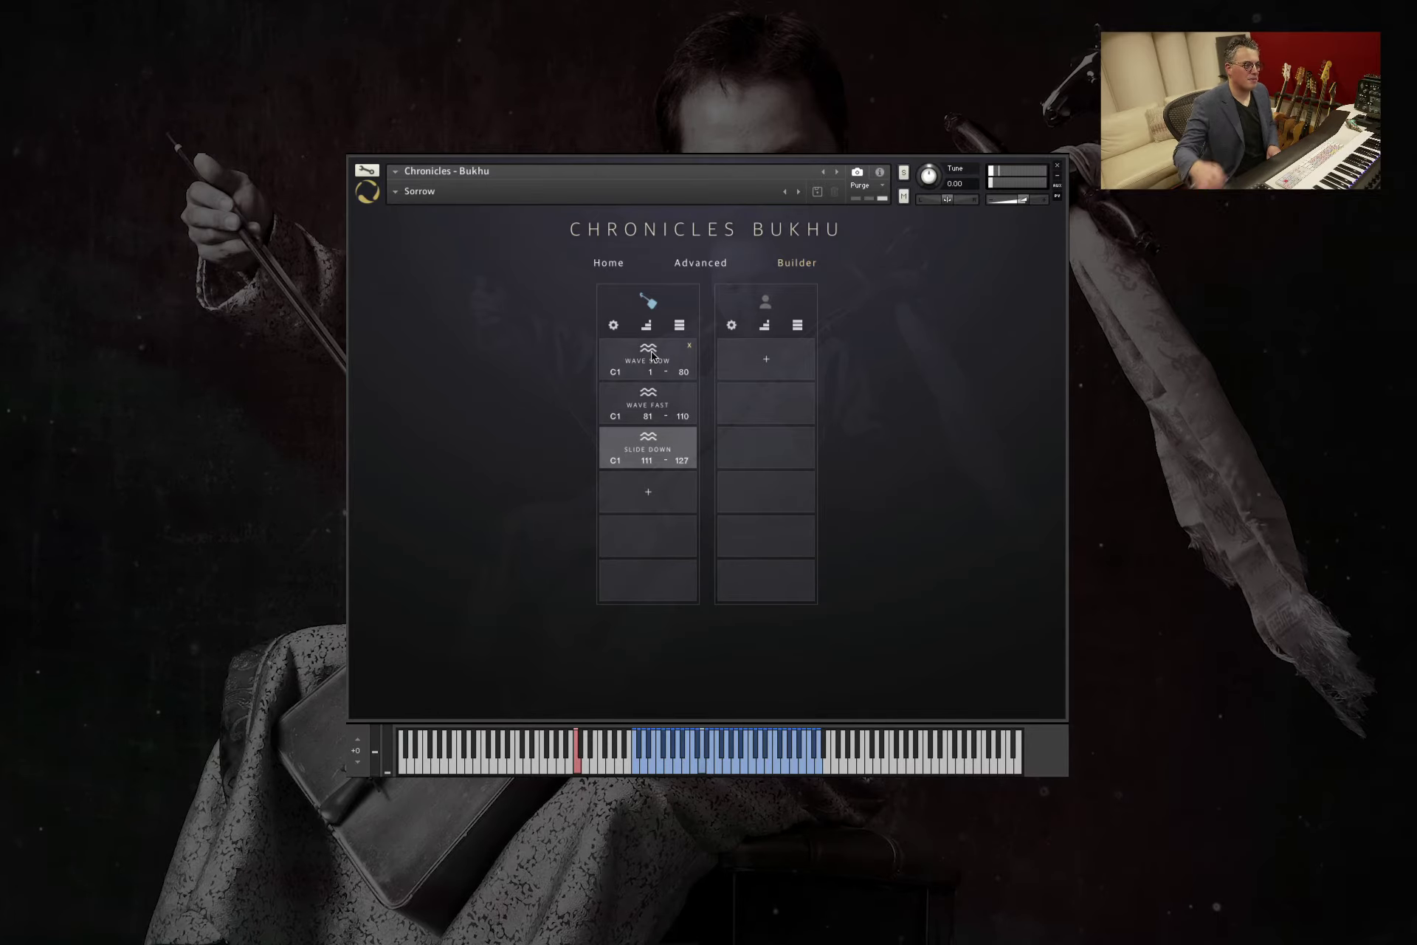
Step: Go back to Sorrow's Home page with its stage and Reverb, Noise, Dynamics controls
left_click(612, 265)
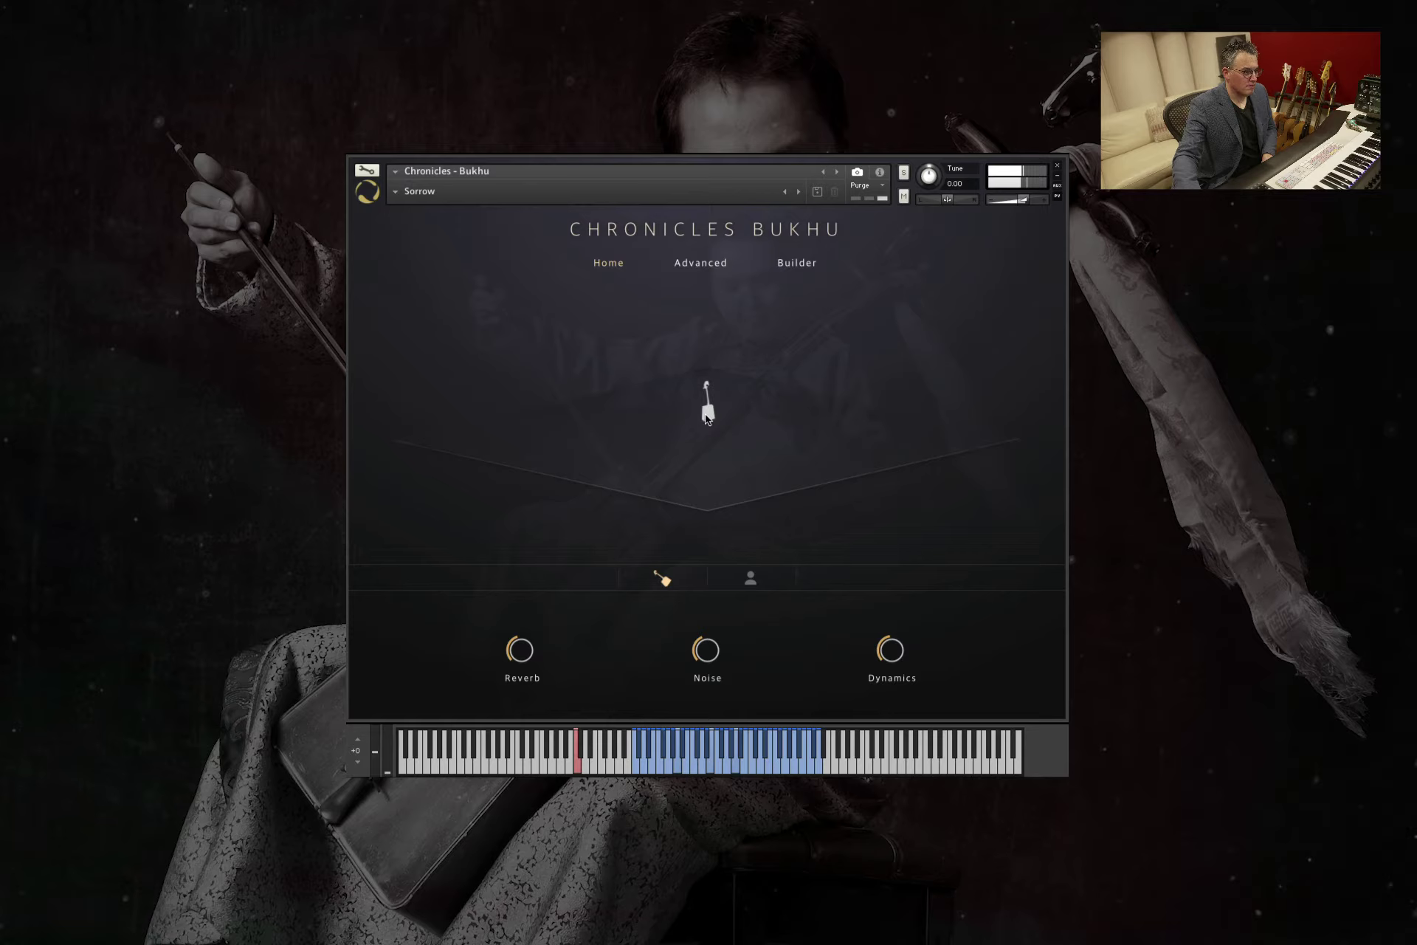
Step: Drag the lone horse fiddle lower on the Sorrow stage
left_click_drag(706, 413, 702, 450)
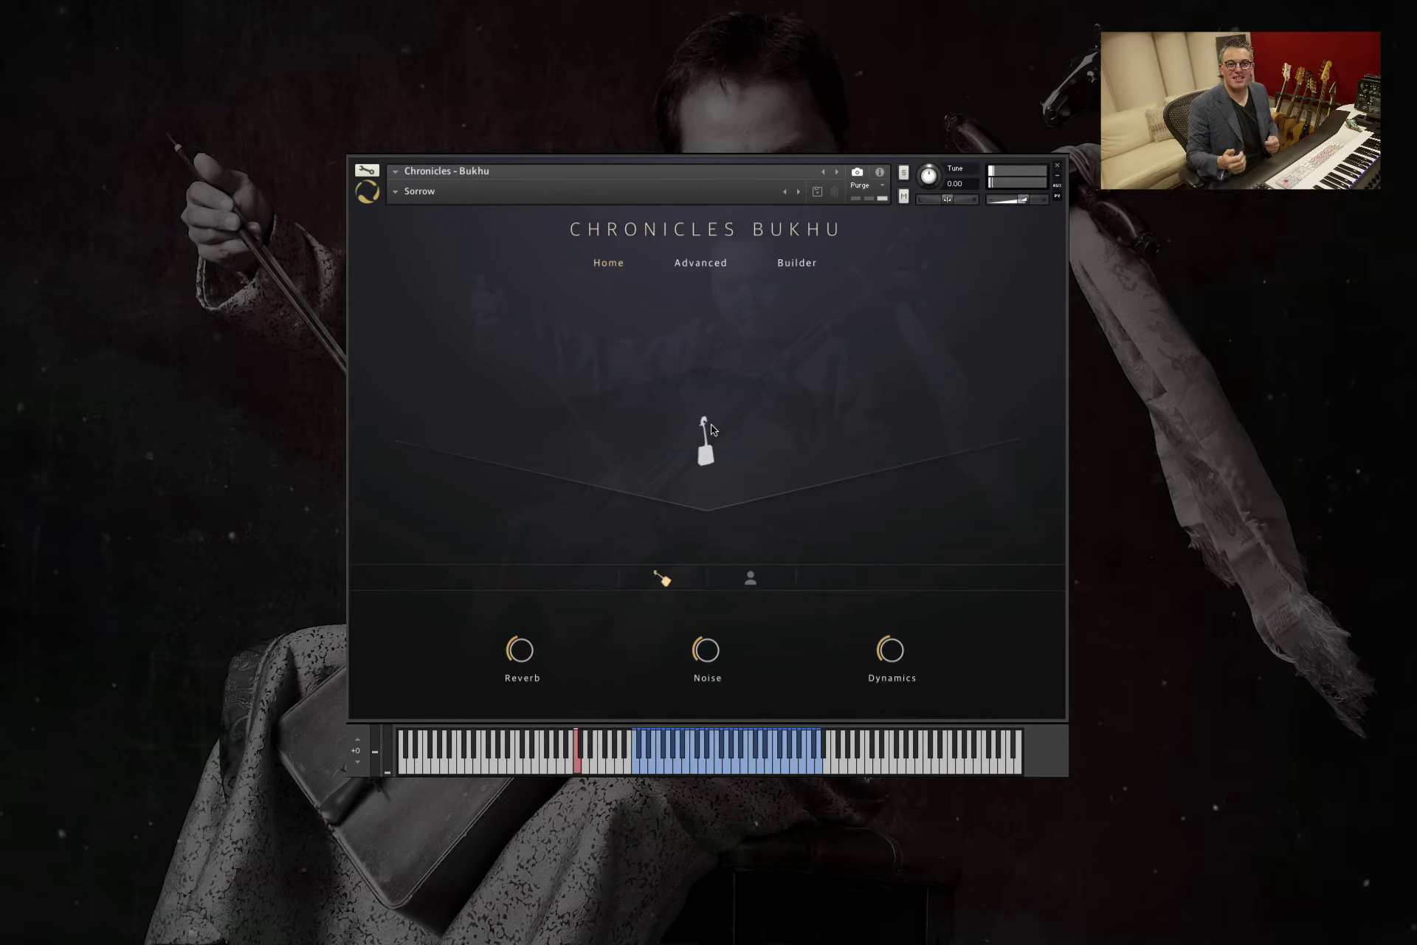
Step: Load Horse Fiddle Stac (Bonus) from the 2. Horse Fiddle snapshot list
left_click(395, 192)
mouse_move(434, 203)
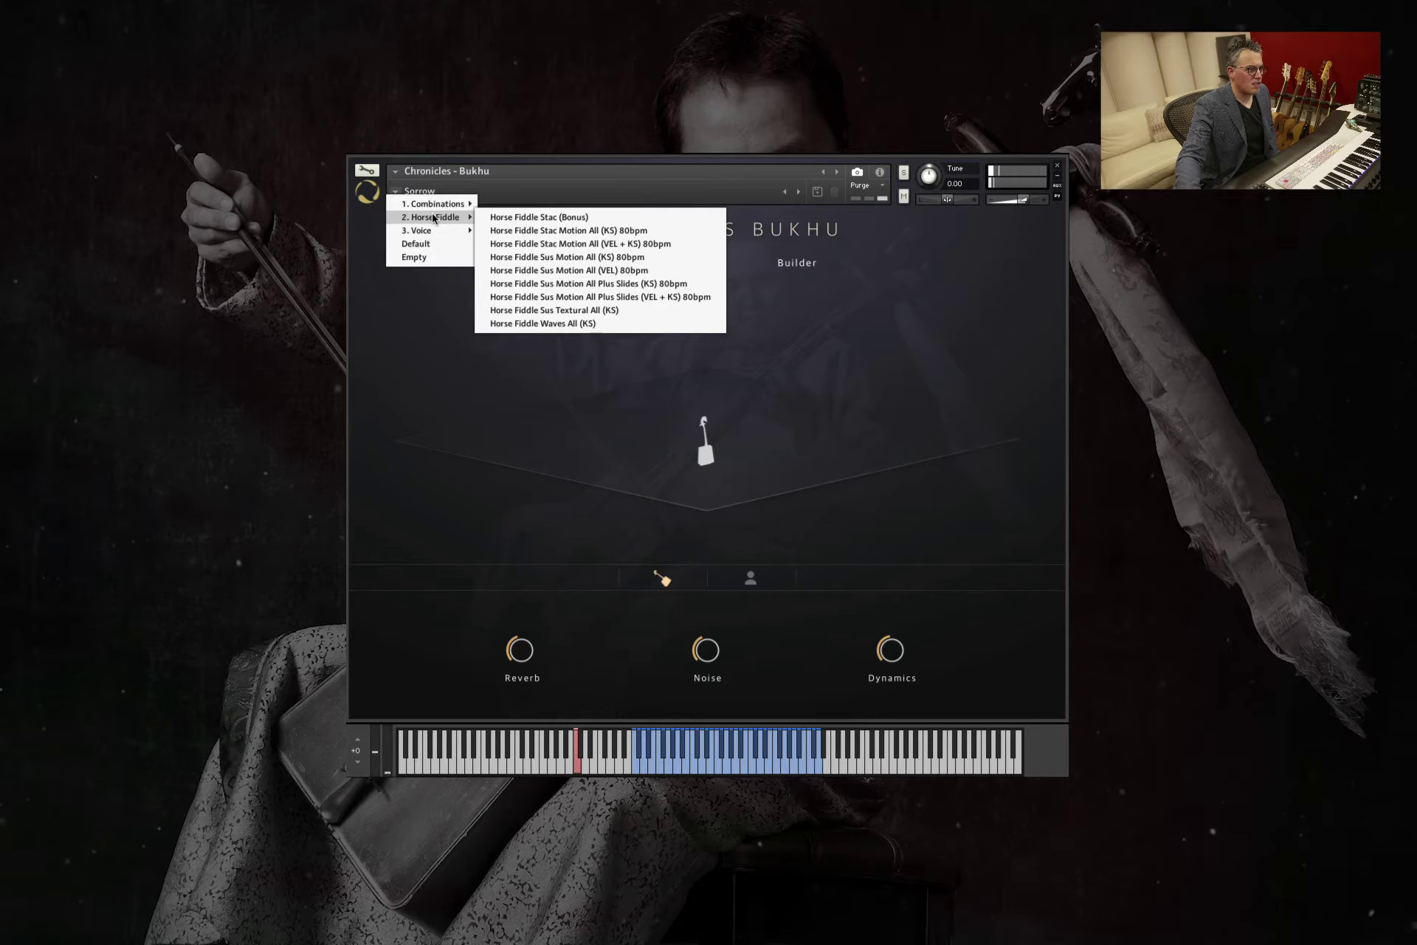
left_click(560, 217)
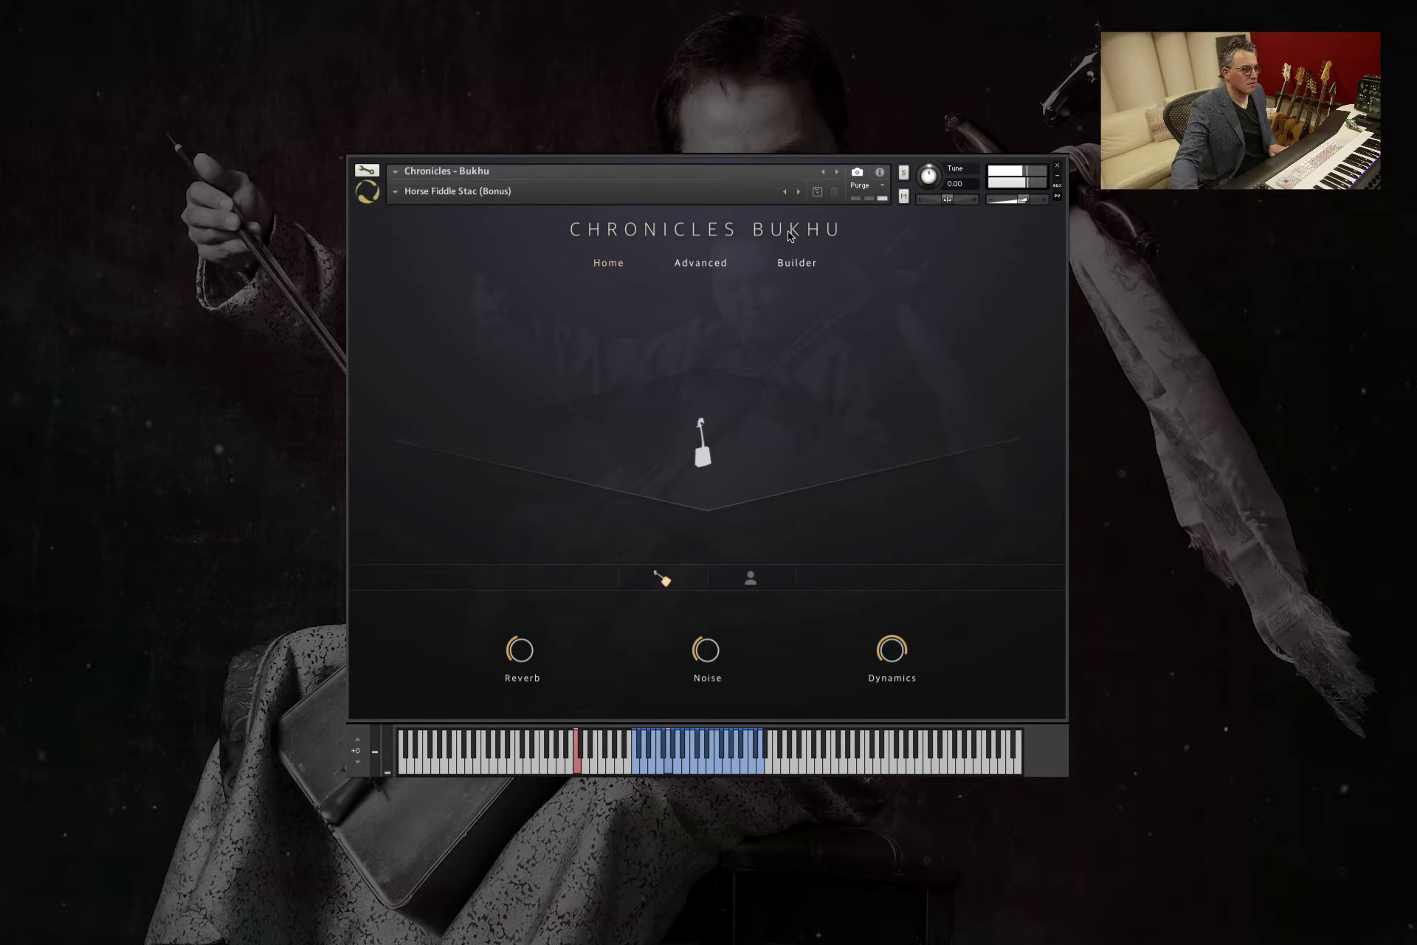
Step: Show the Builder for Horse Fiddle Stac (Bonus): Short Fast 1–110 and Short Slow 111–127
left_click(795, 262)
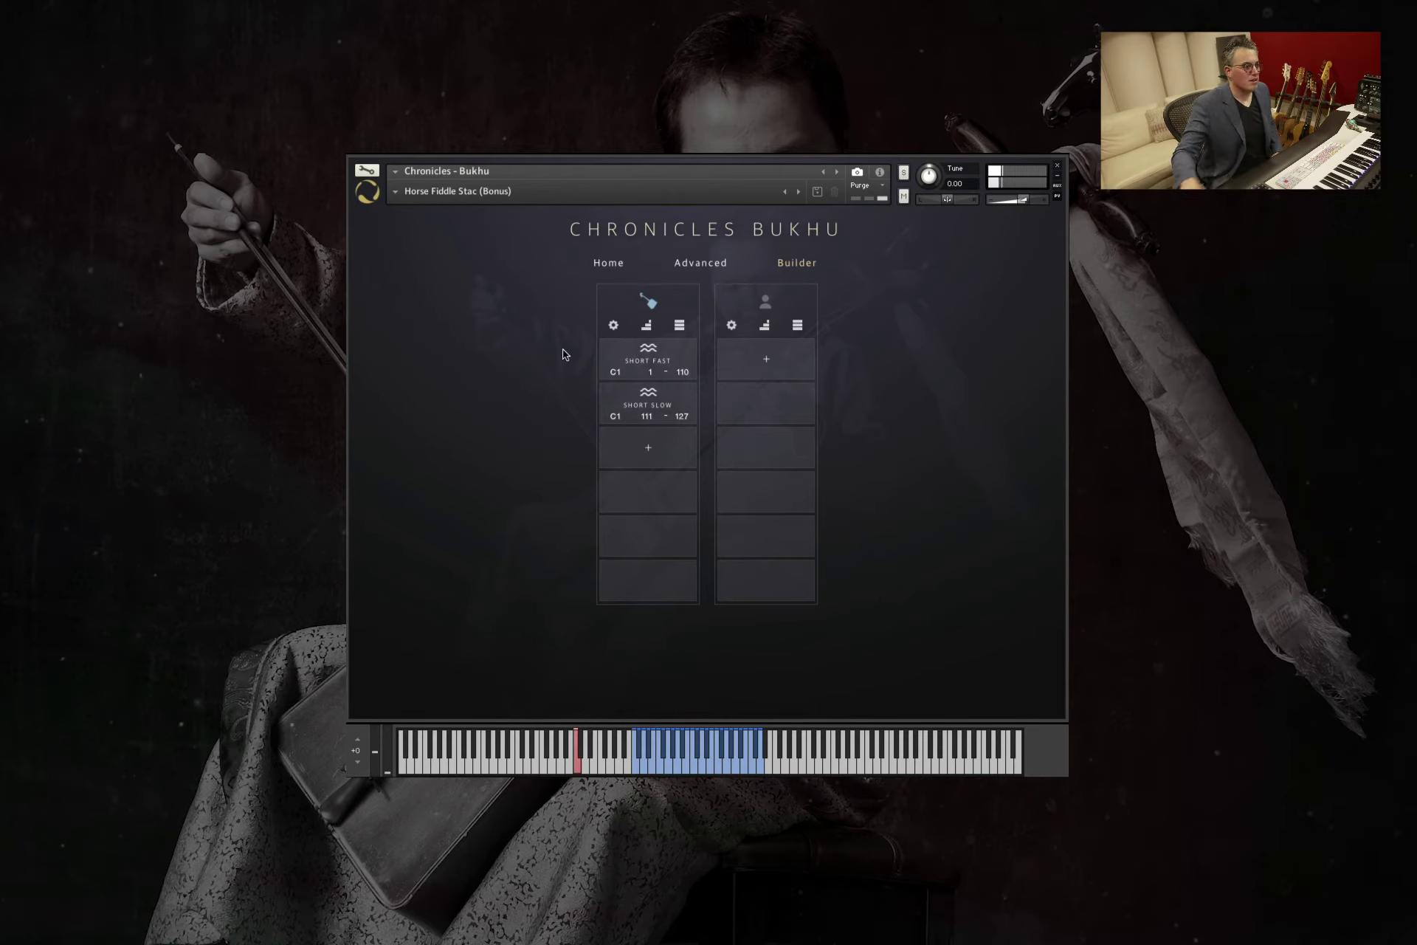
Step: Return to Home and step forward to the Horse Fiddle Stac Motion All (KS) 80bpm preset
left_click(609, 264)
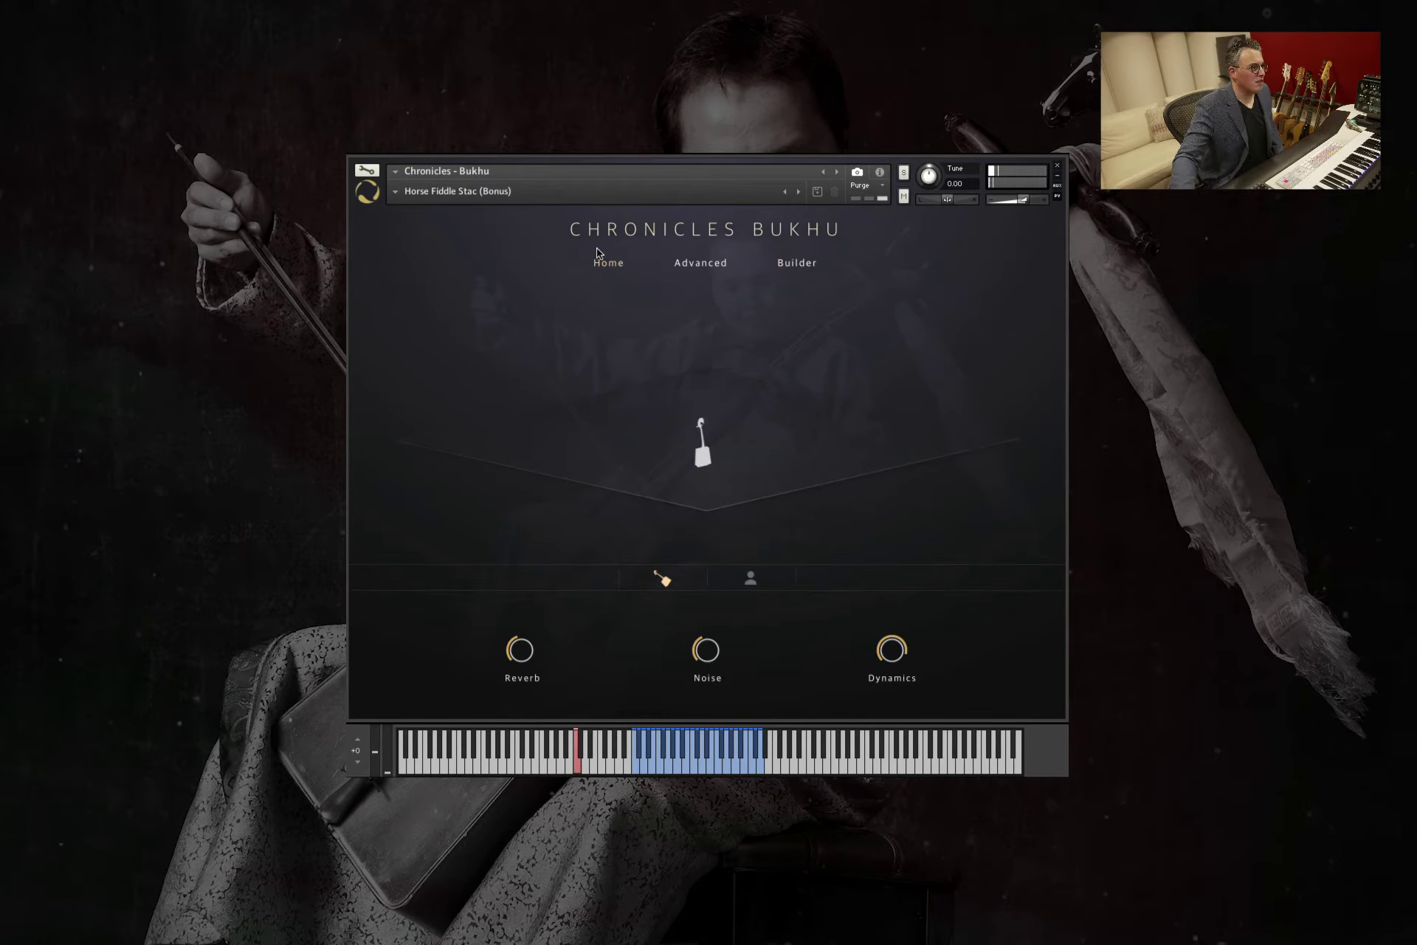
left_click(797, 193)
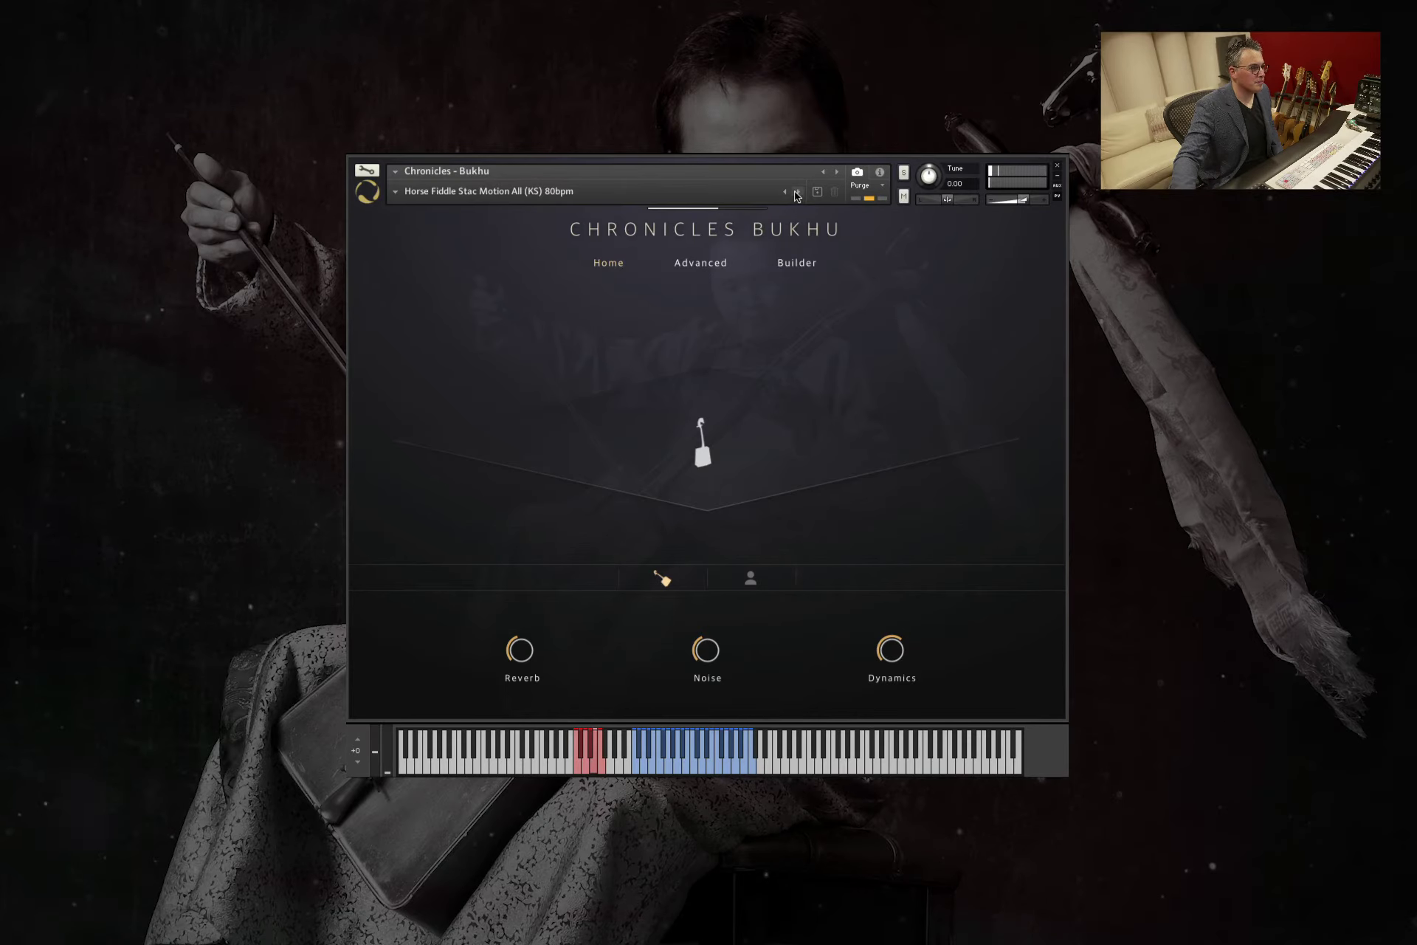
left_click(399, 192)
mouse_move(436, 217)
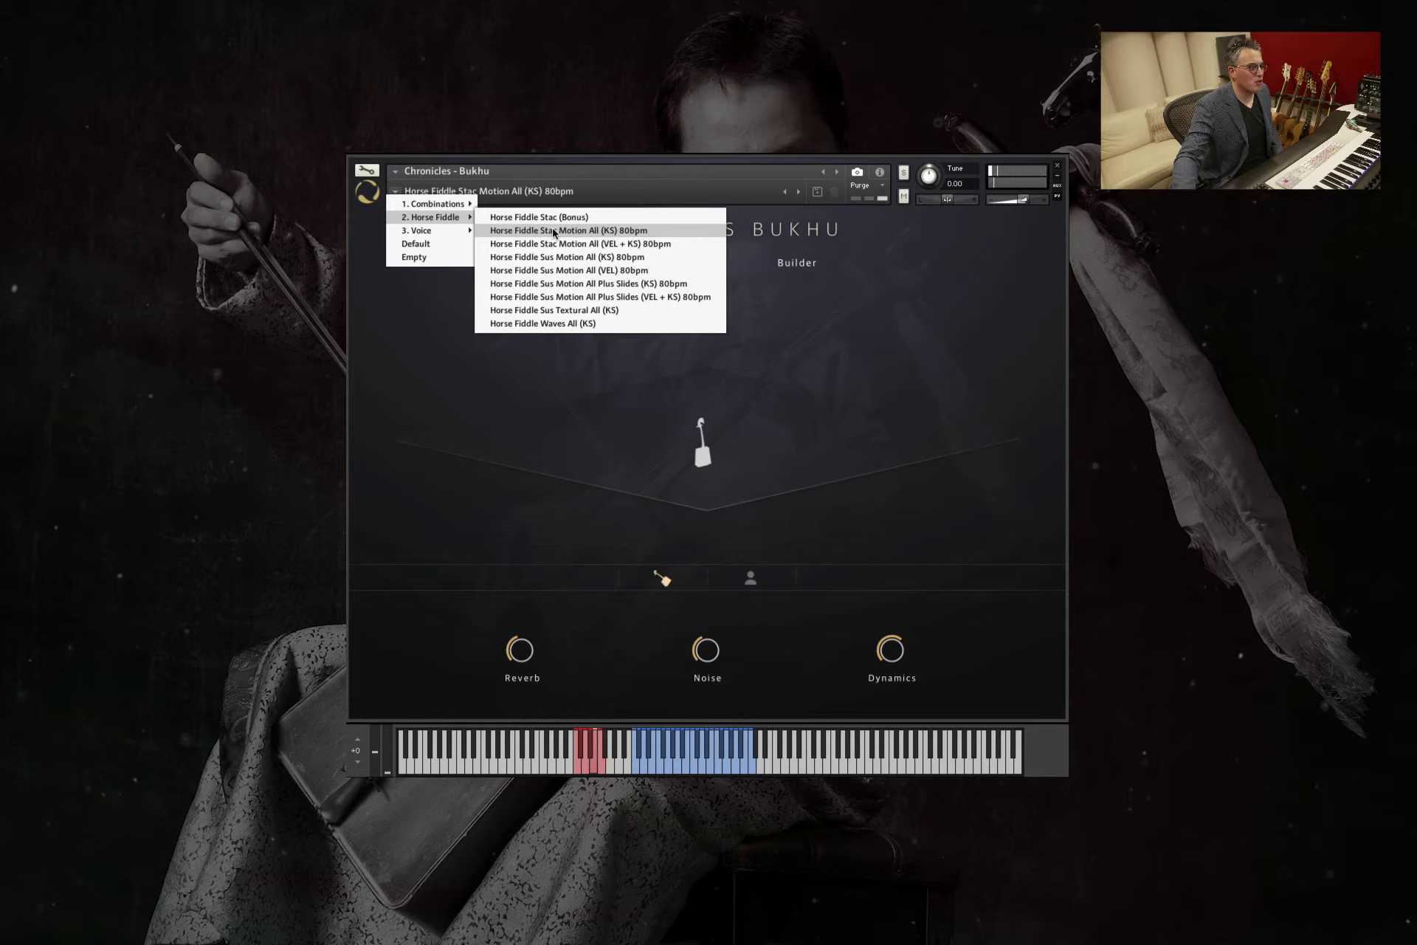
left_click(400, 302)
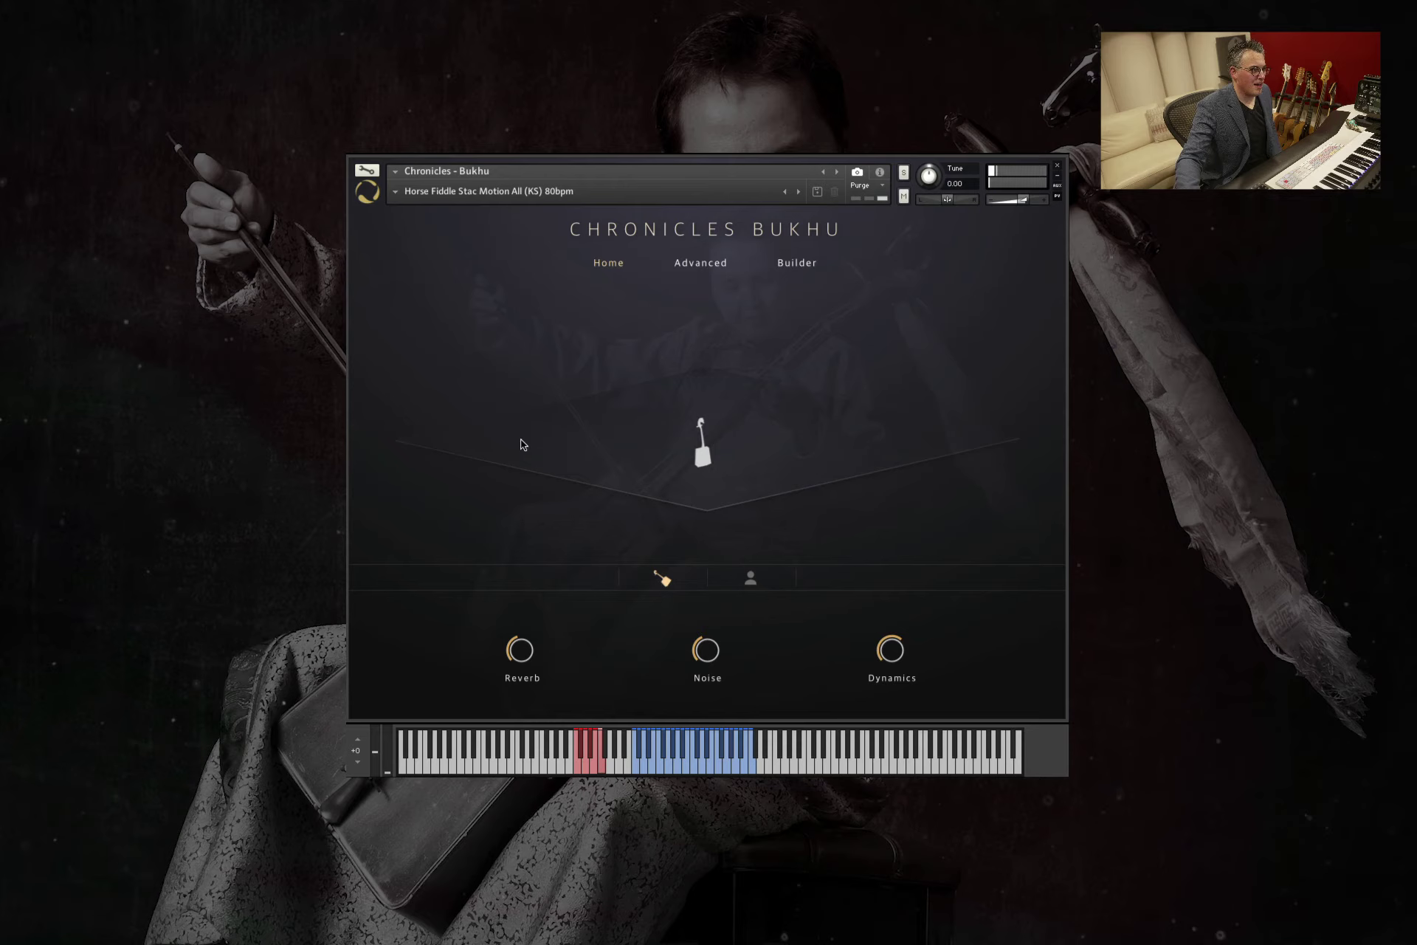
Step: Pick Horse Fiddle Sus Motion All (KS) 80bpm from the 2. Horse Fiddle preset list
left_click(396, 192)
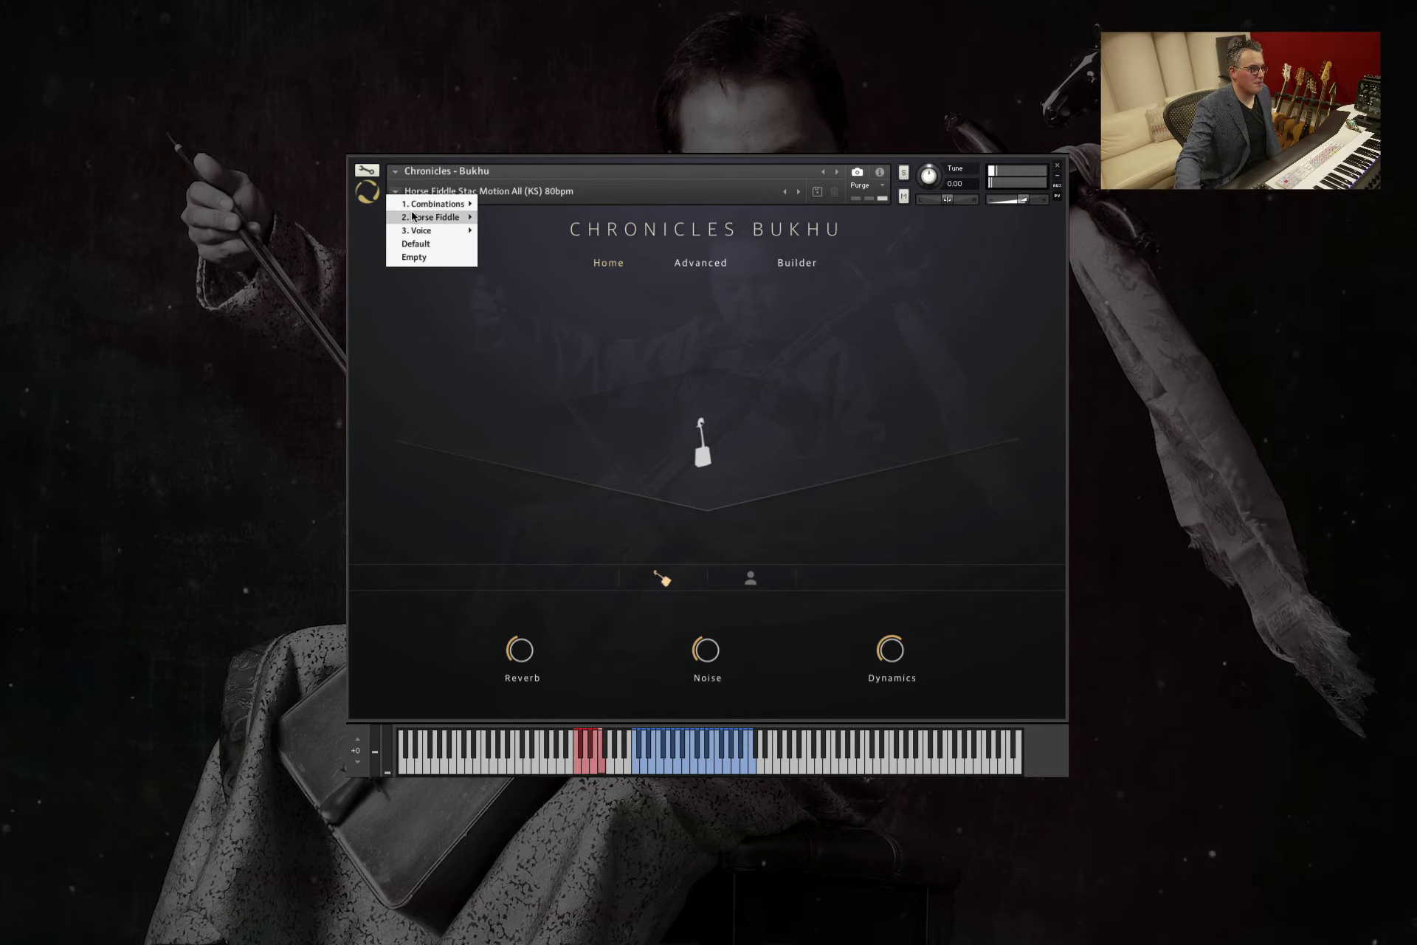
mouse_move(412, 214)
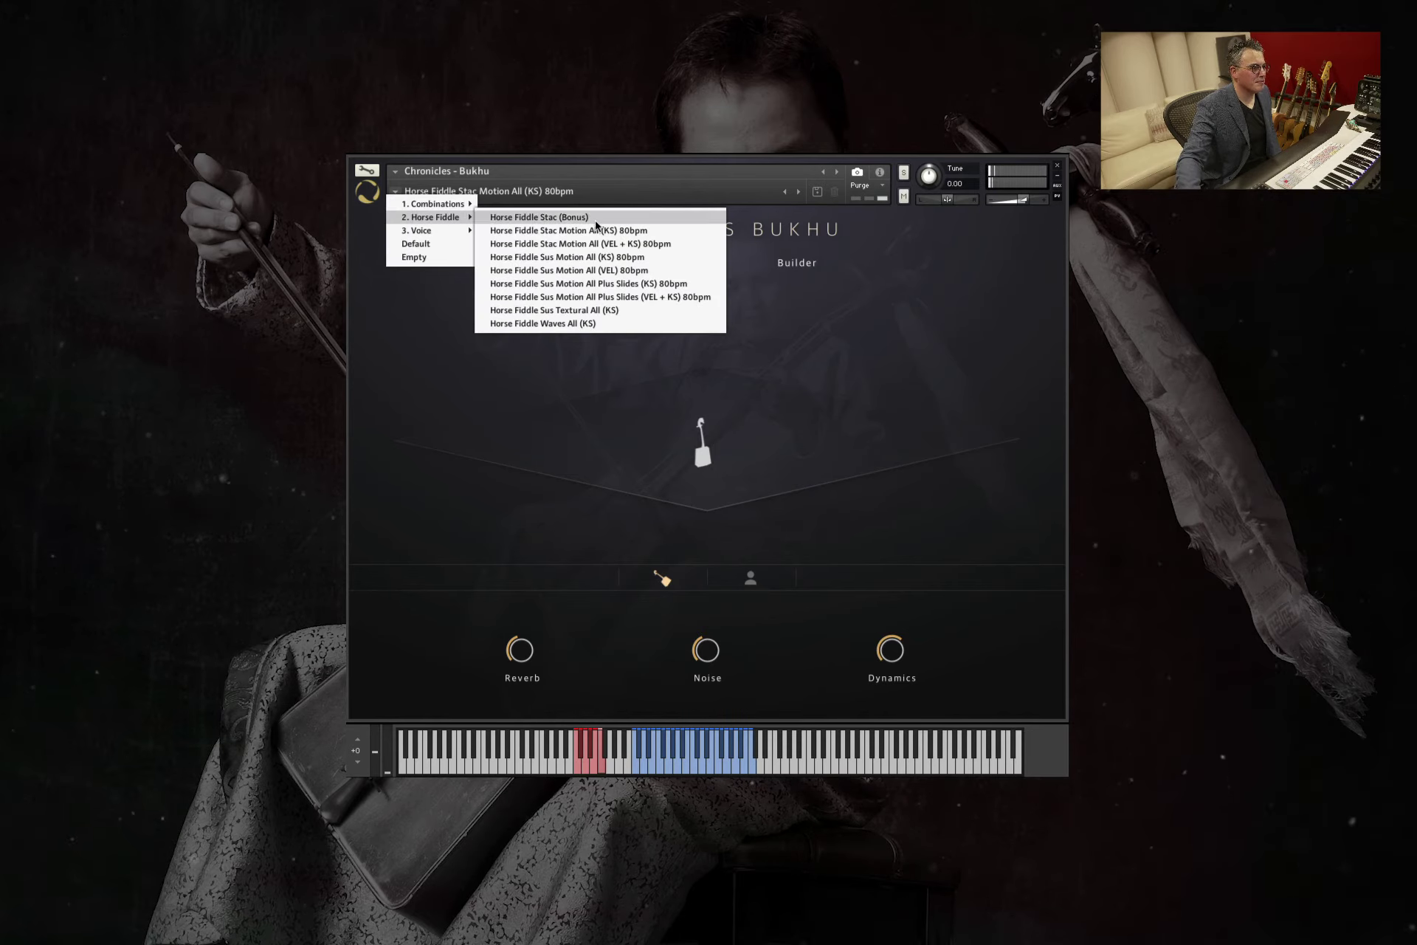
left_click(595, 256)
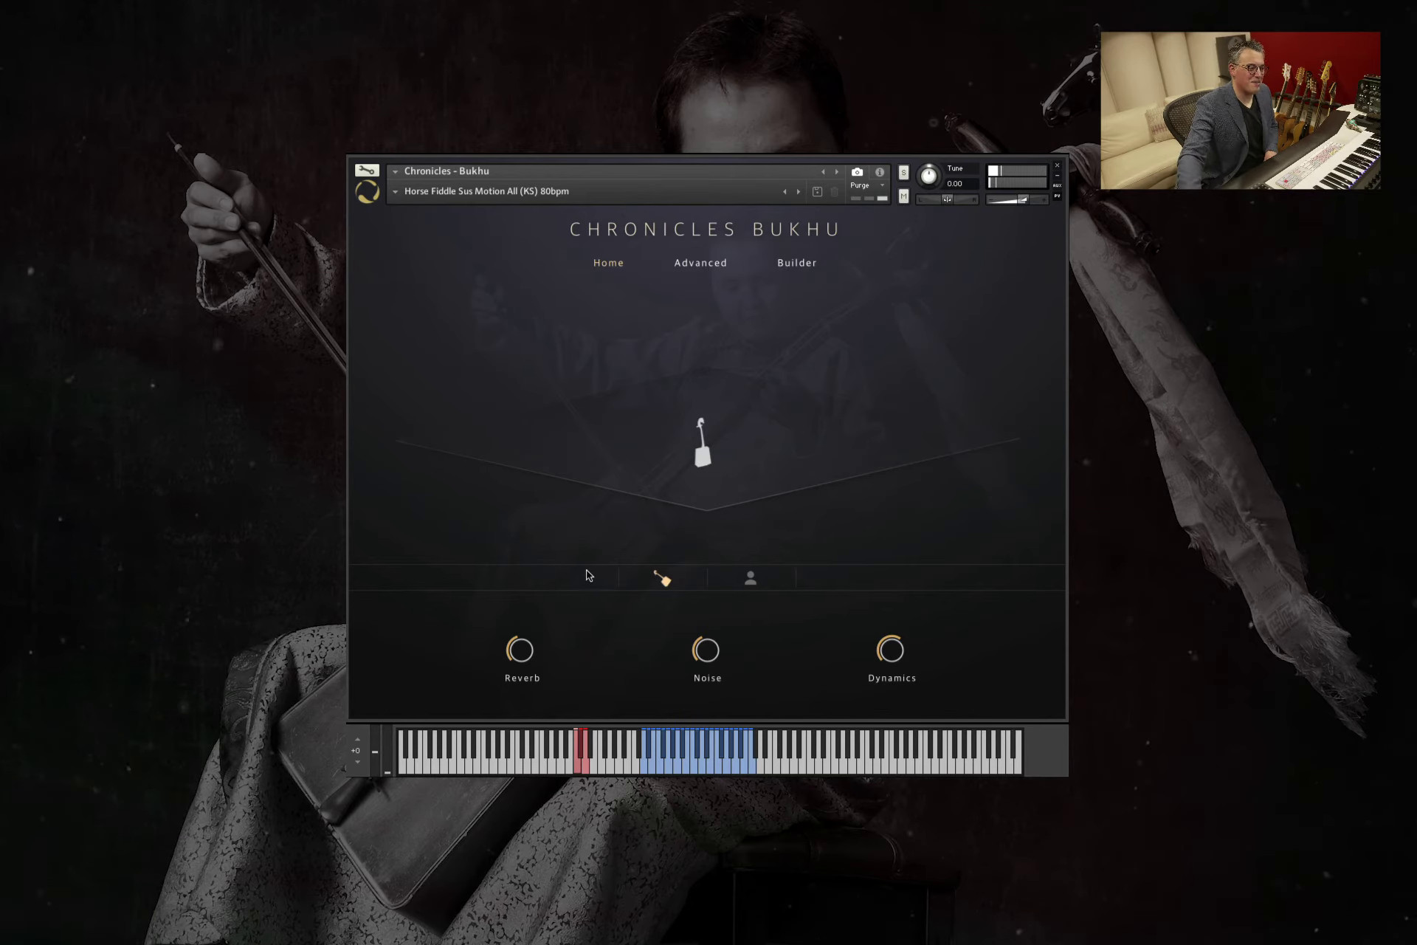
Step: Try a red keyswitch articulation of Sus Motion, then bring up the 2. Horse Fiddle preset list
left_click(579, 750)
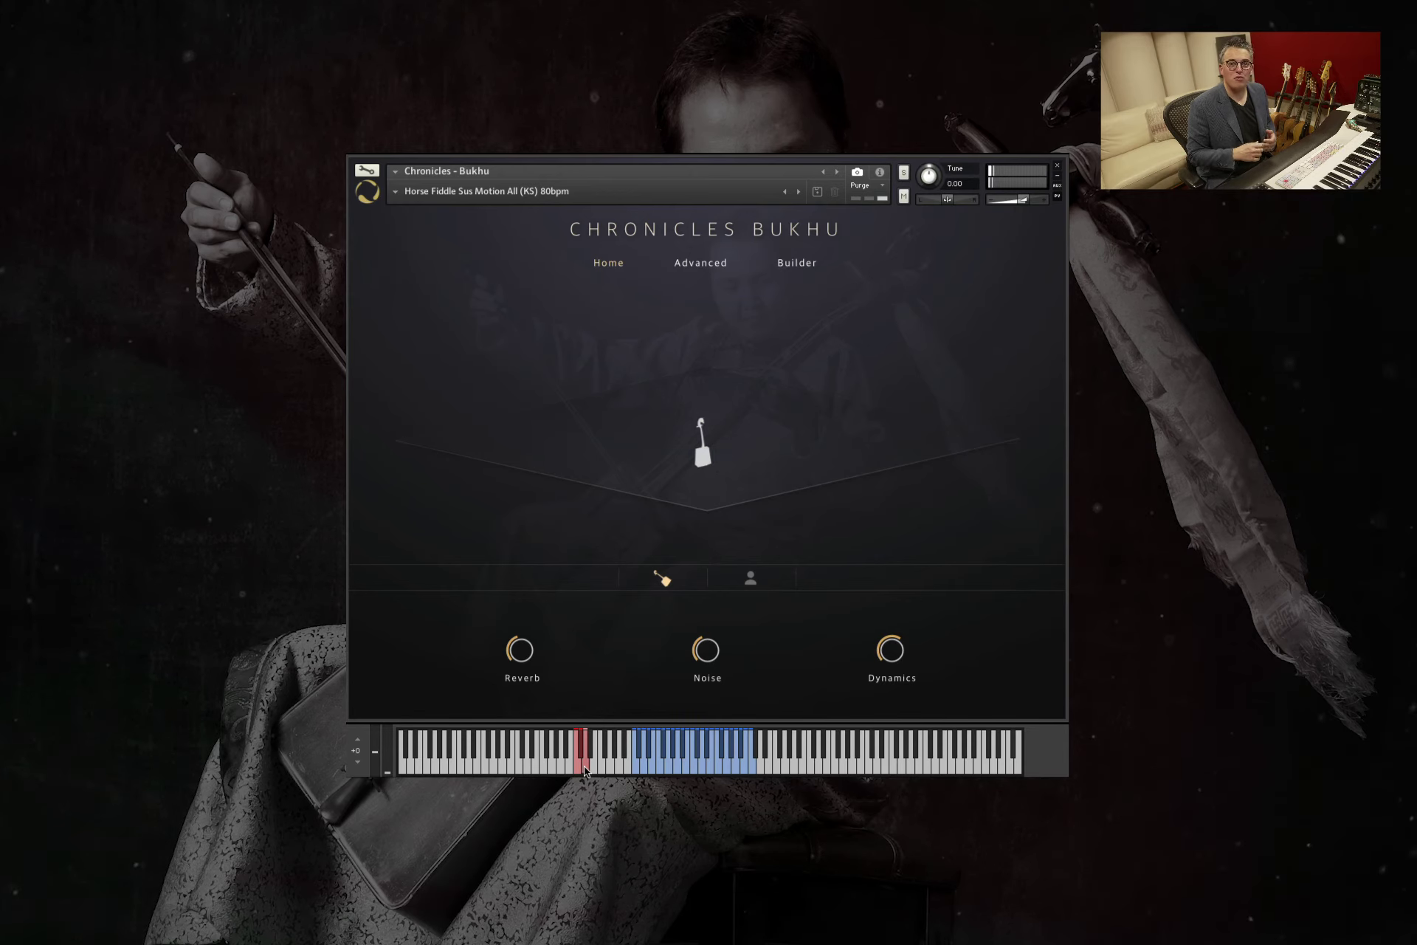
left_click(395, 191)
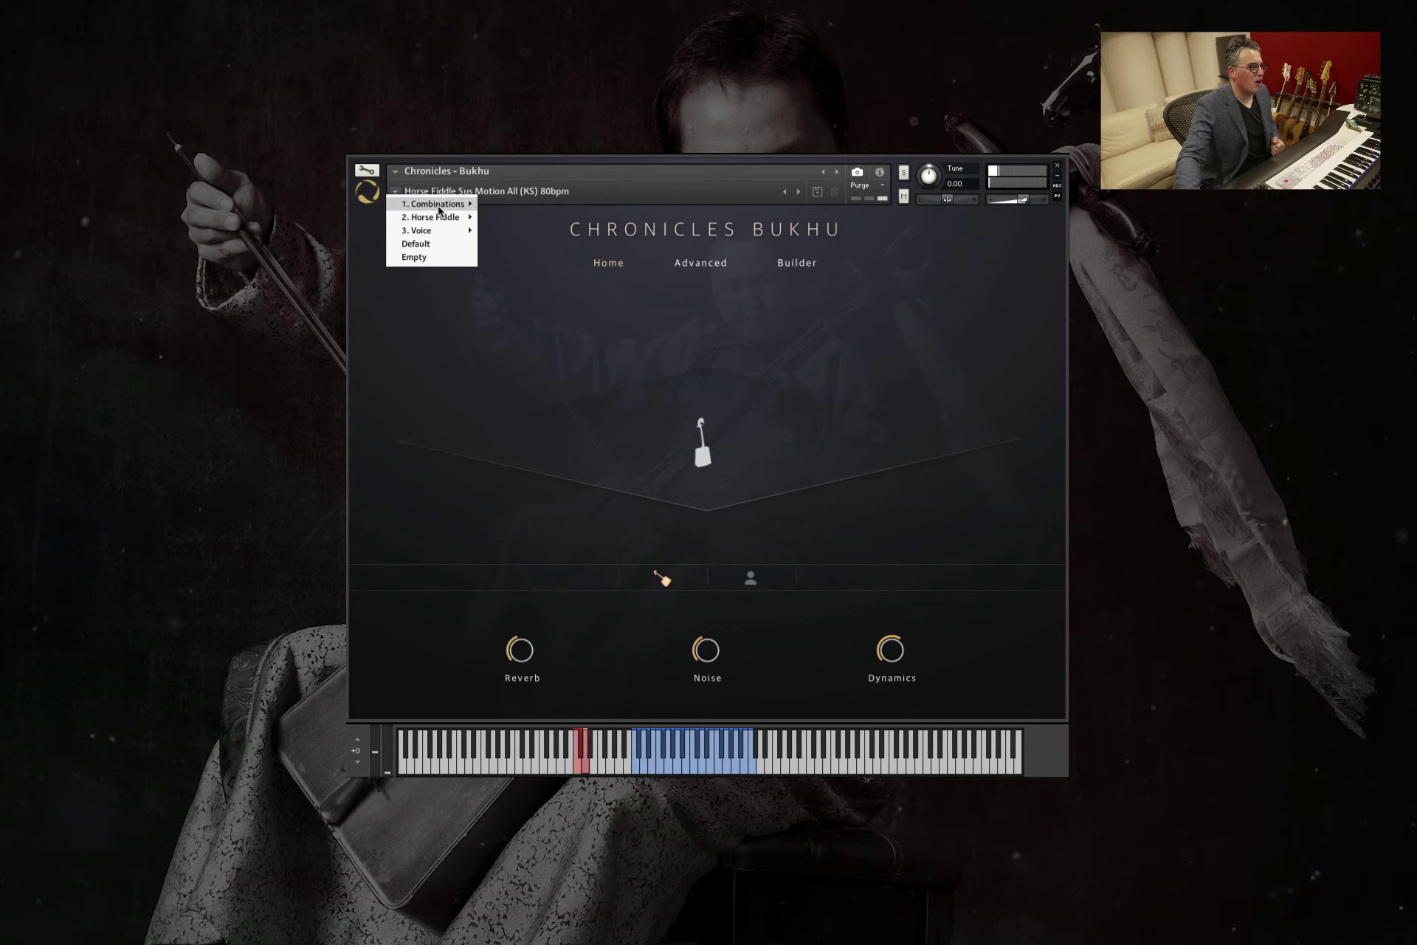
mouse_move(446, 219)
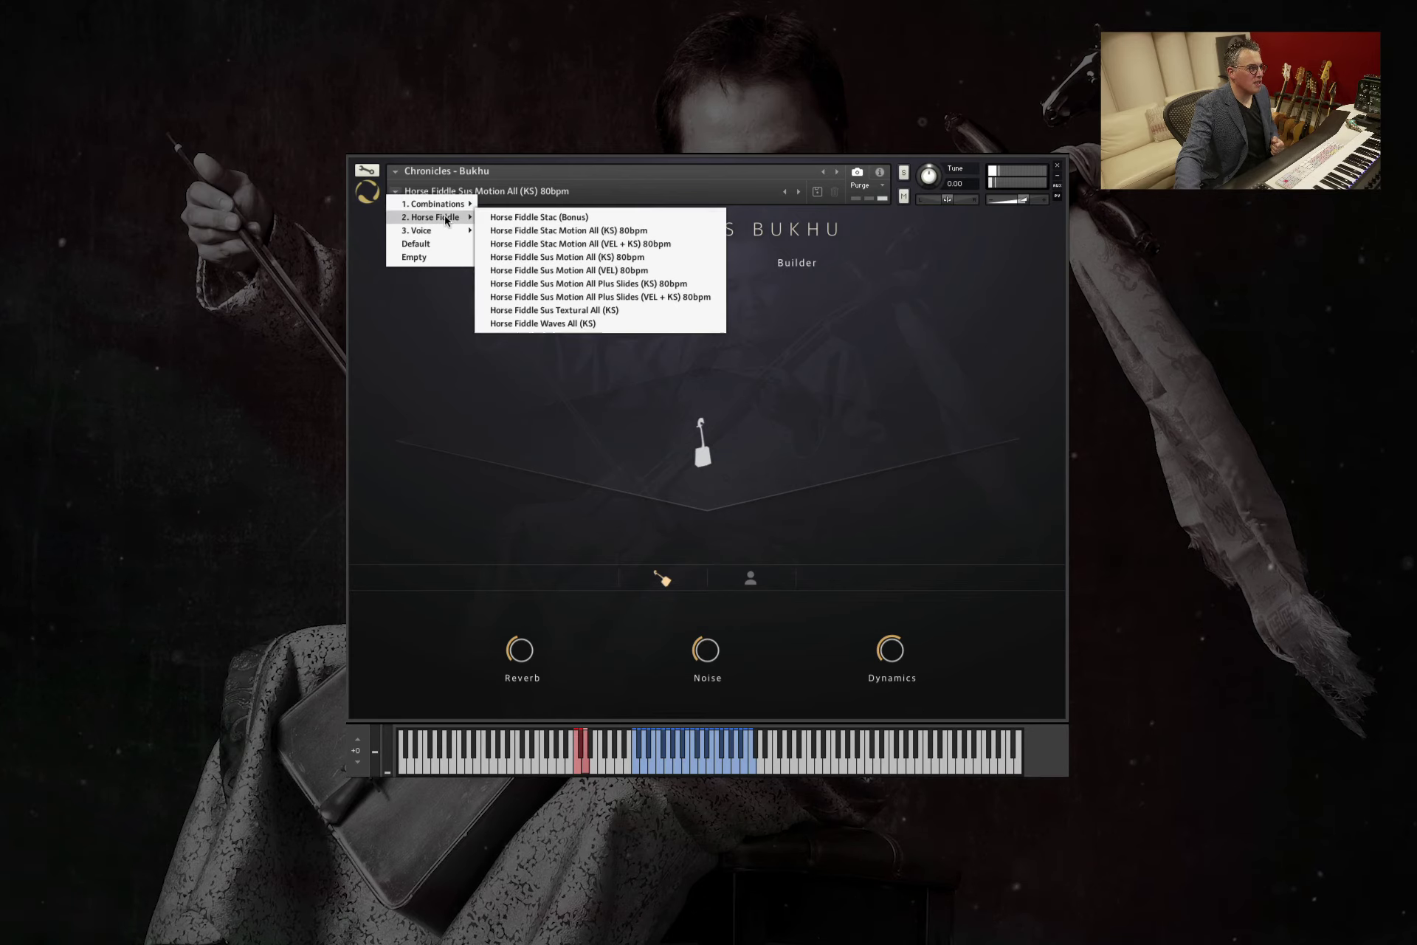
Step: Load Horse Fiddle Sus Textural All (KS) and view its five keyswitched articulations, C1–E1, in Builder
left_click(625, 310)
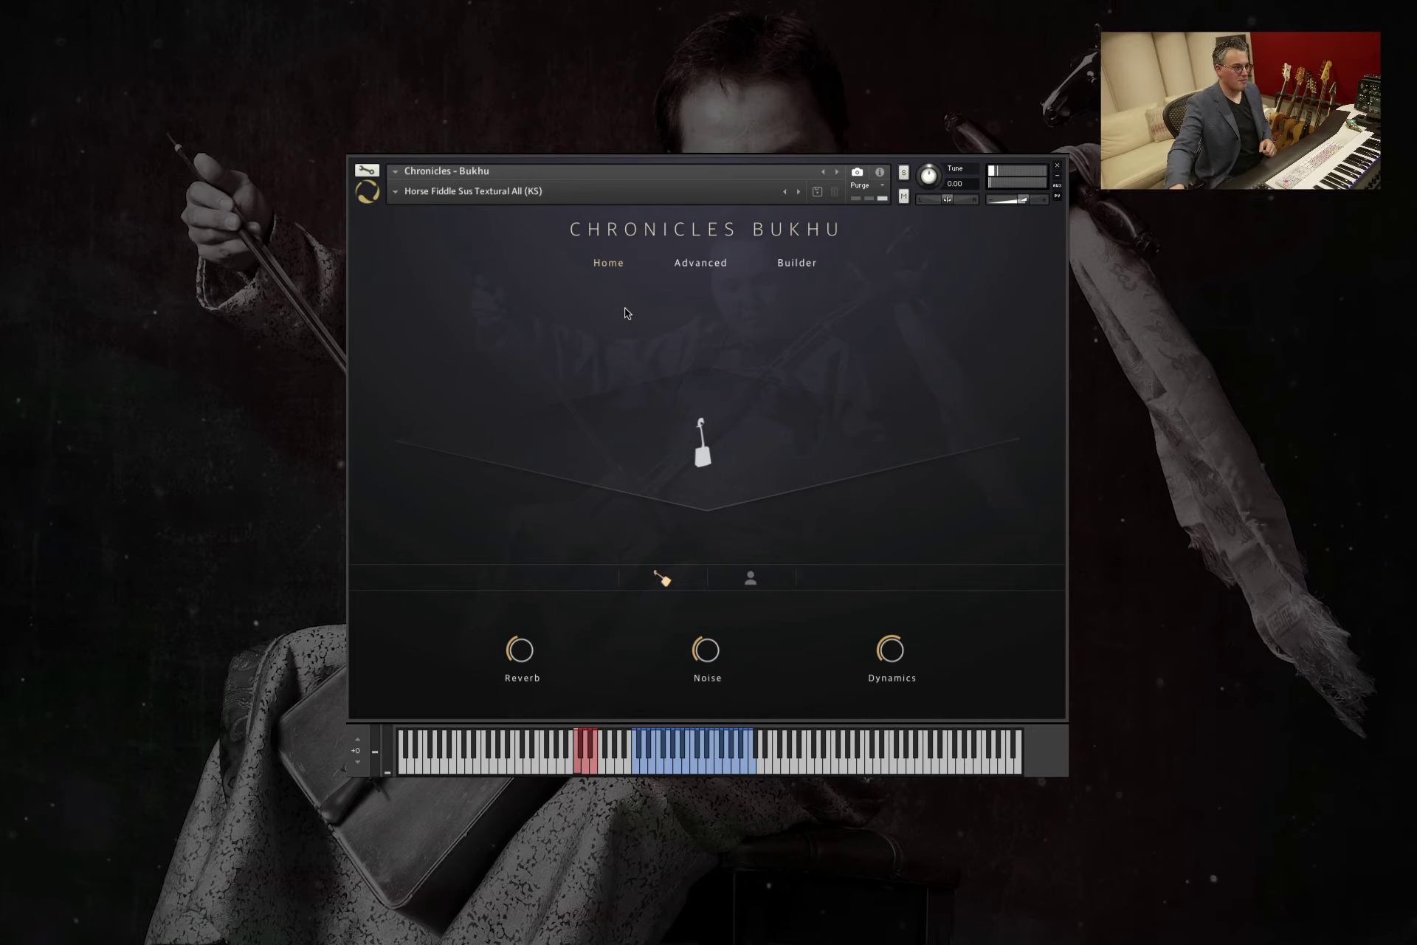
left_click(803, 263)
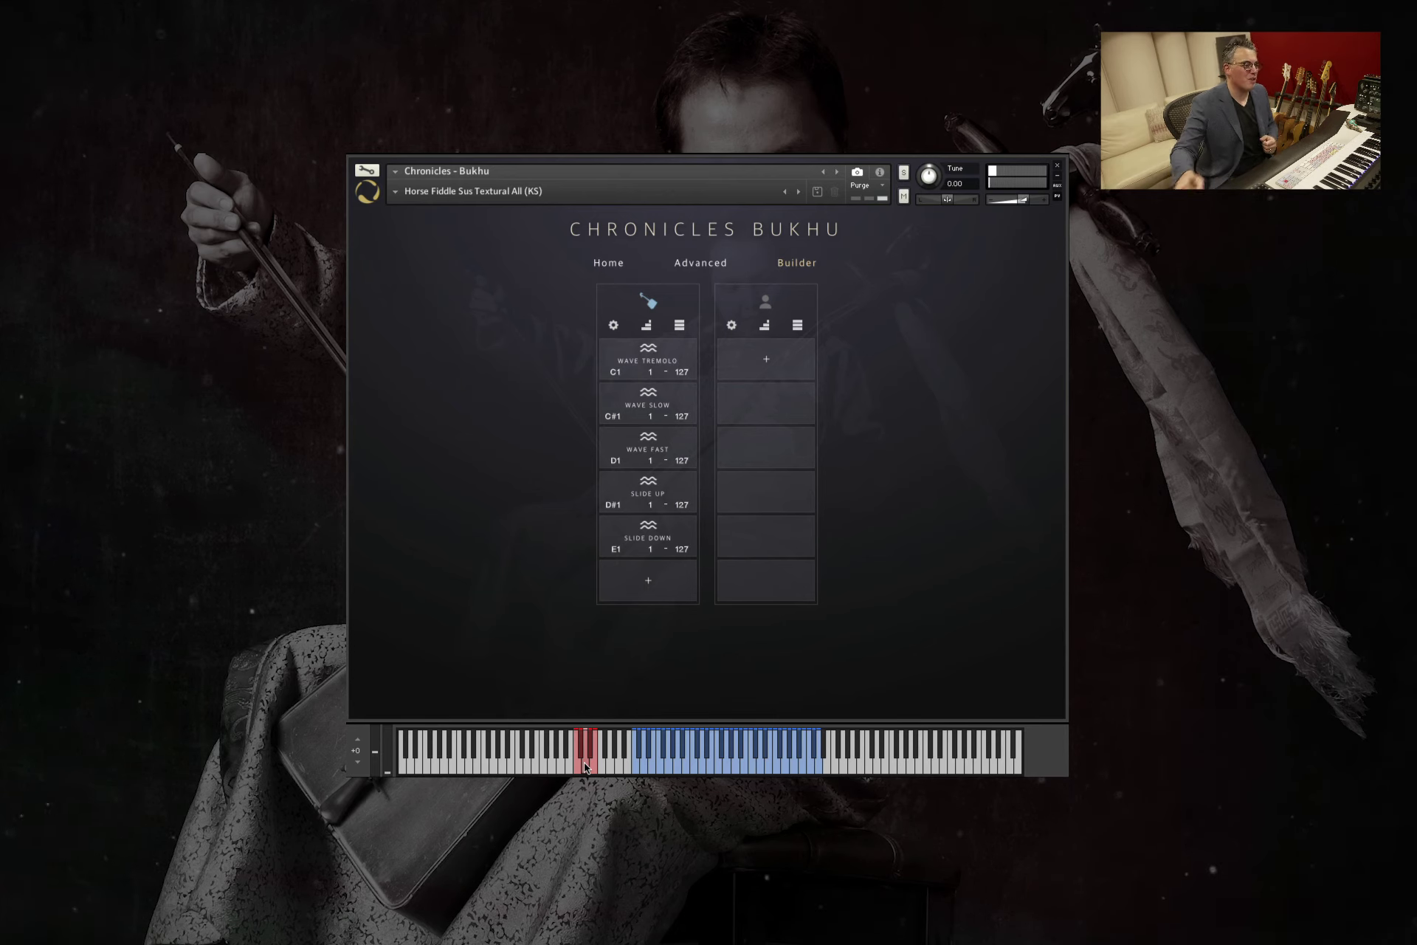
Step: Step through the red keyswitches to the Slide Up (D#1) articulation and play it
left_click(590, 753)
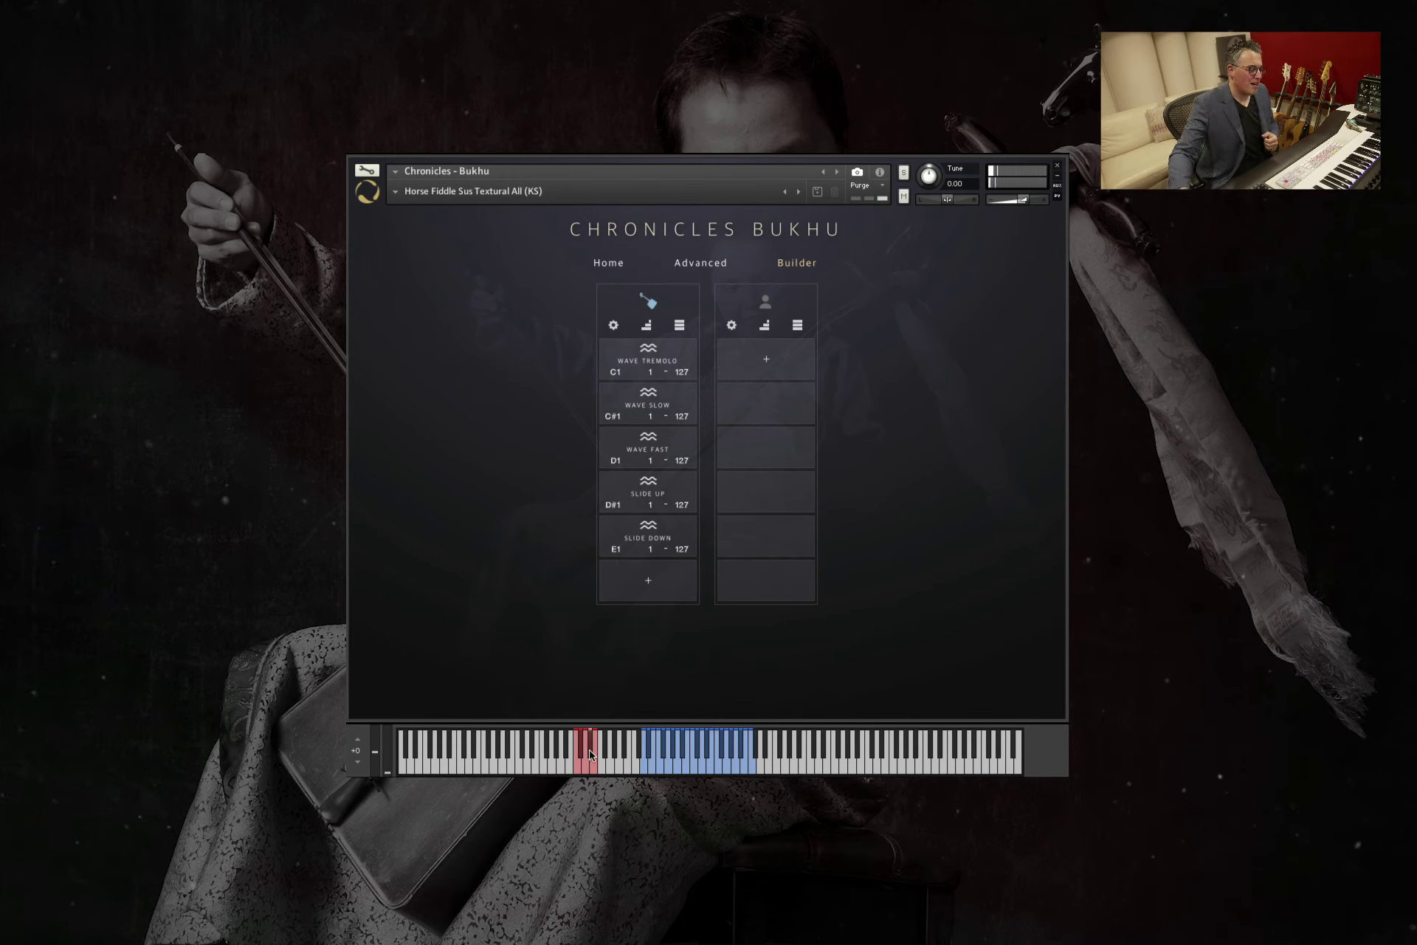
left_click(590, 753)
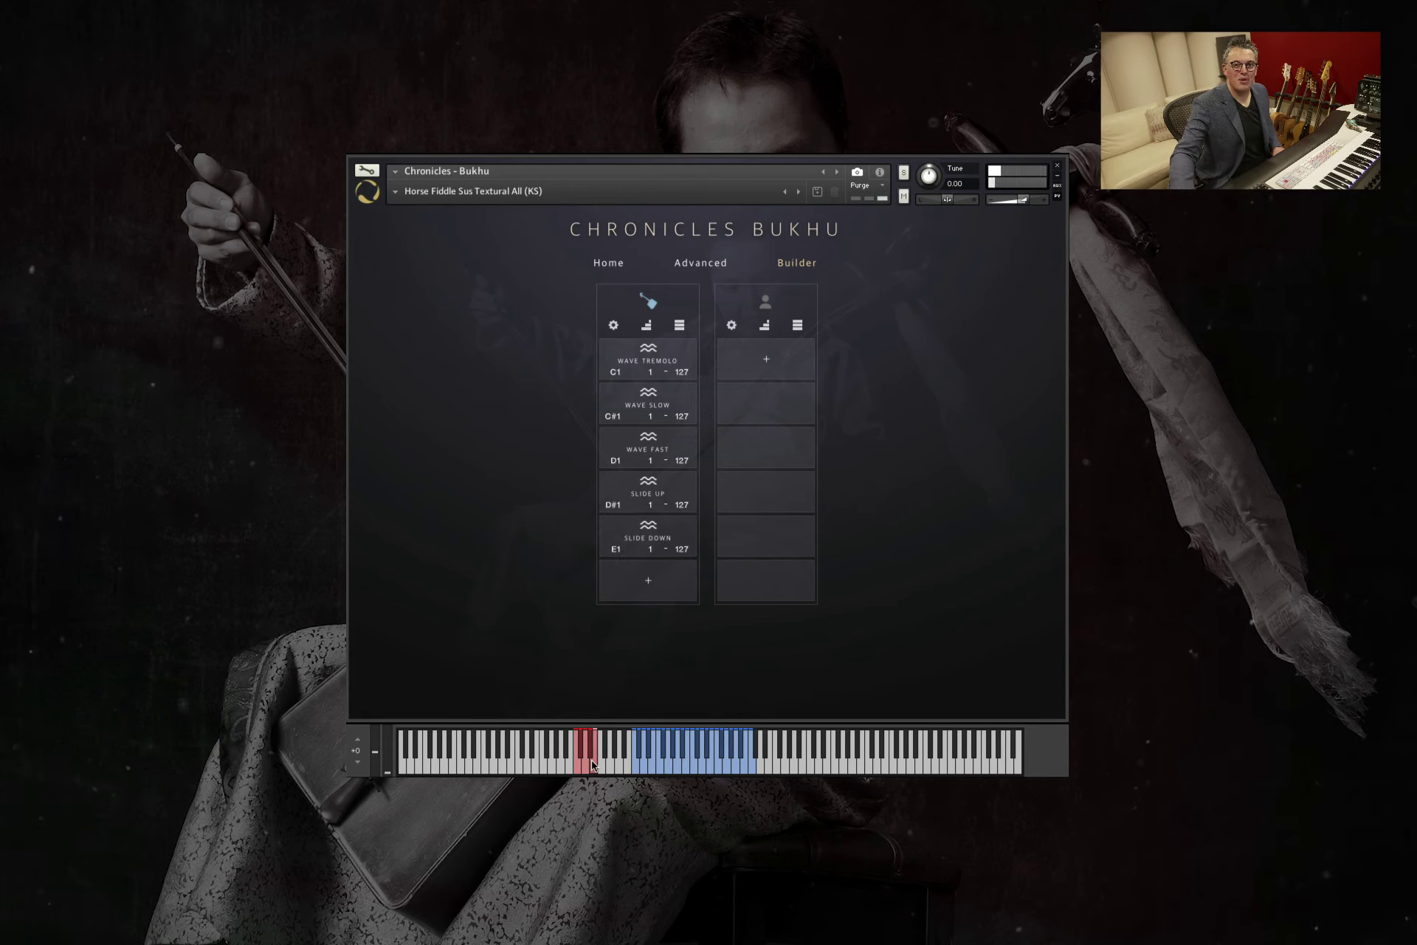
Step: Load 3. Voice > Voice All (KS) and show its six layers, Soft to Harhira, on C1–F1
left_click(609, 267)
left_click(395, 191)
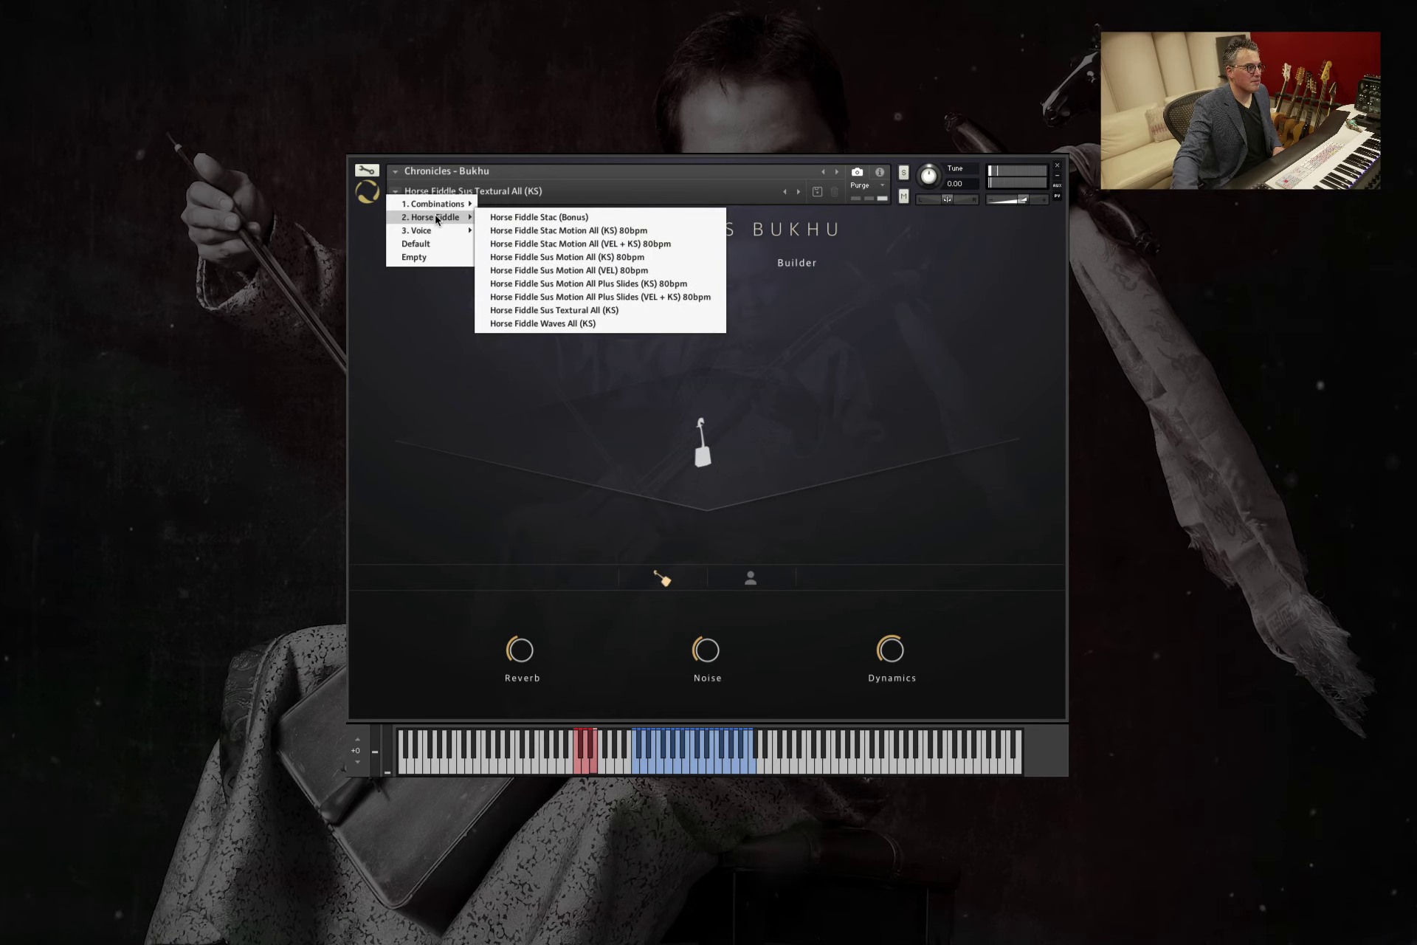
mouse_move(433, 229)
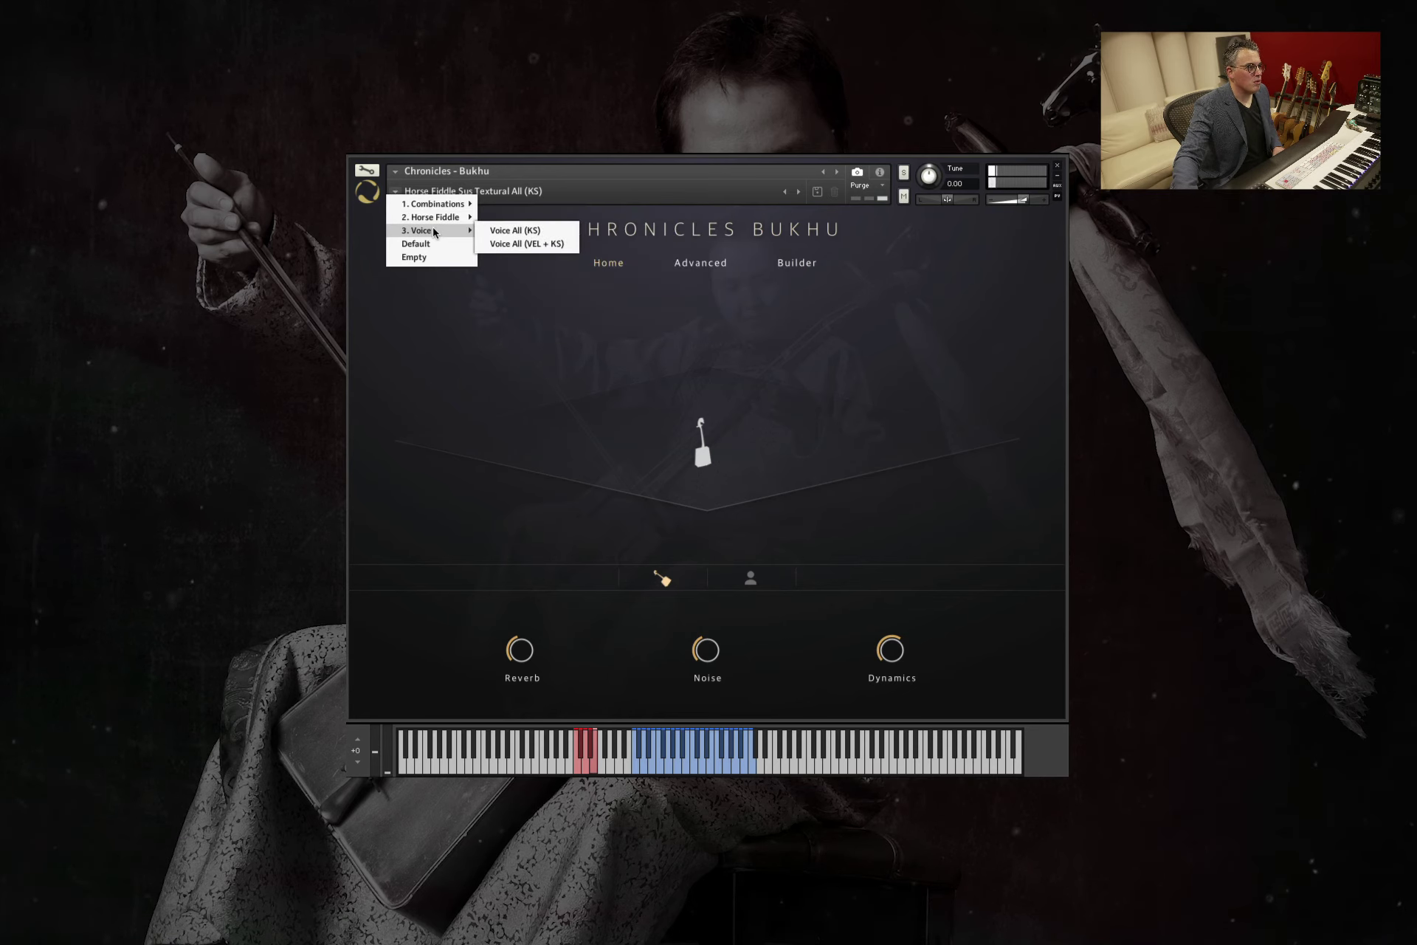
left_click(519, 231)
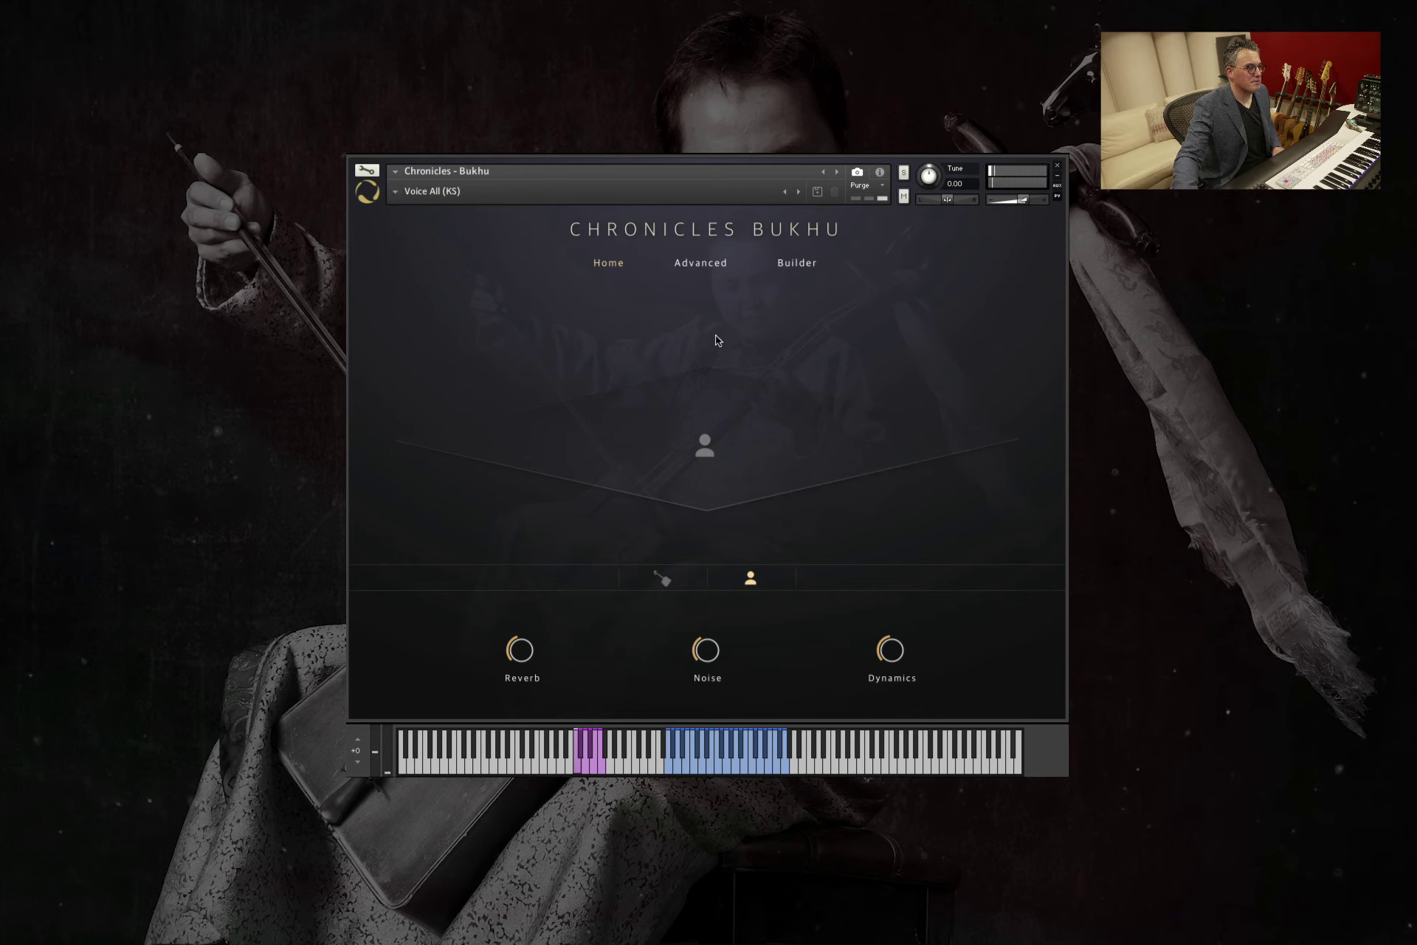
left_click(797, 261)
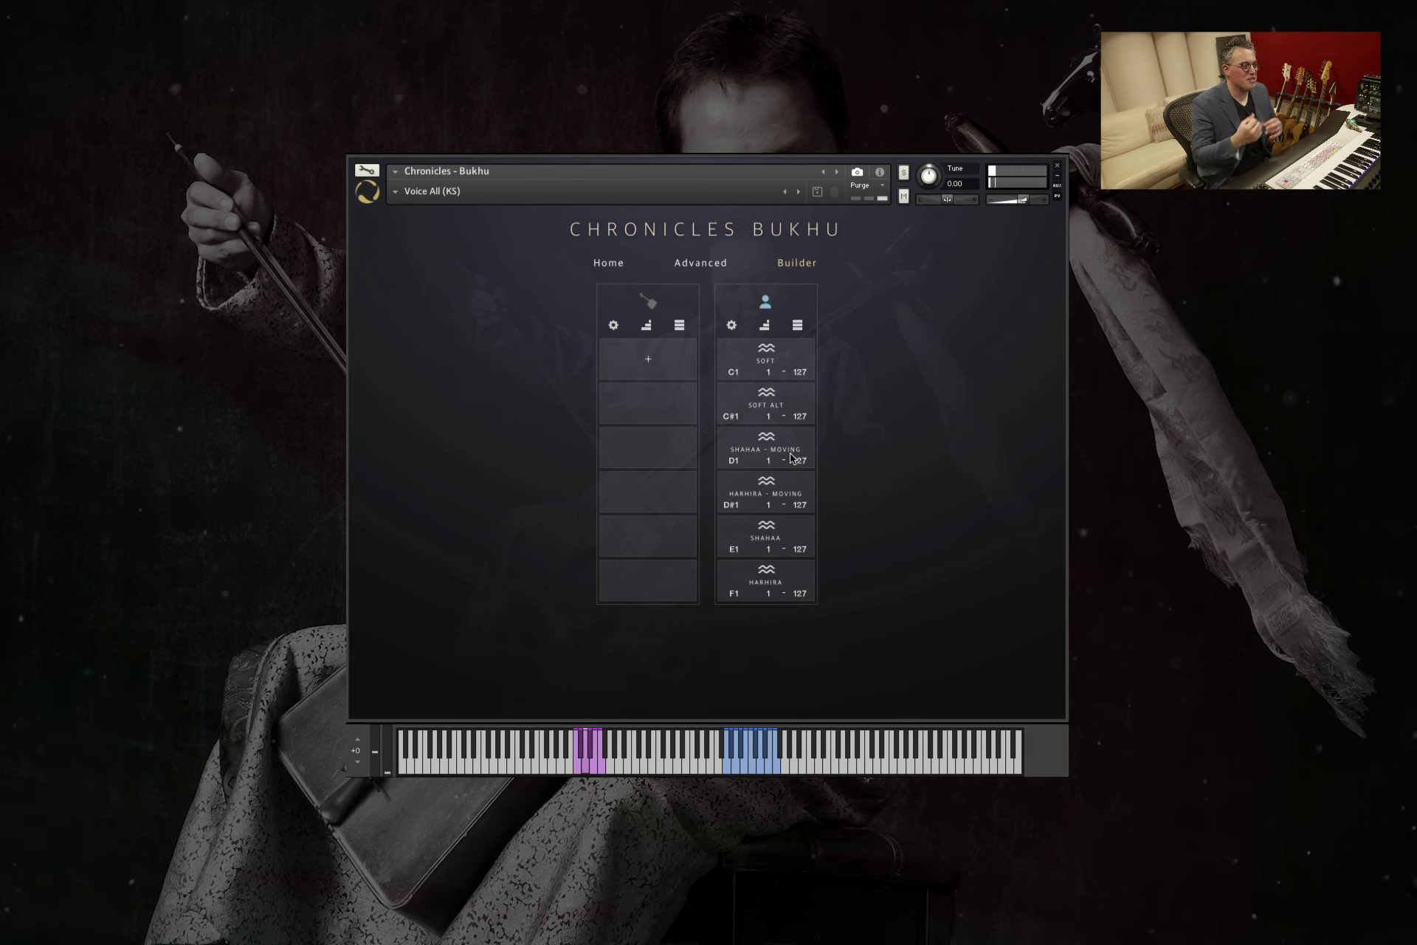
Step: Trigger a pink keyswitch to play a different Voice All (KS) articulation
left_click(590, 753)
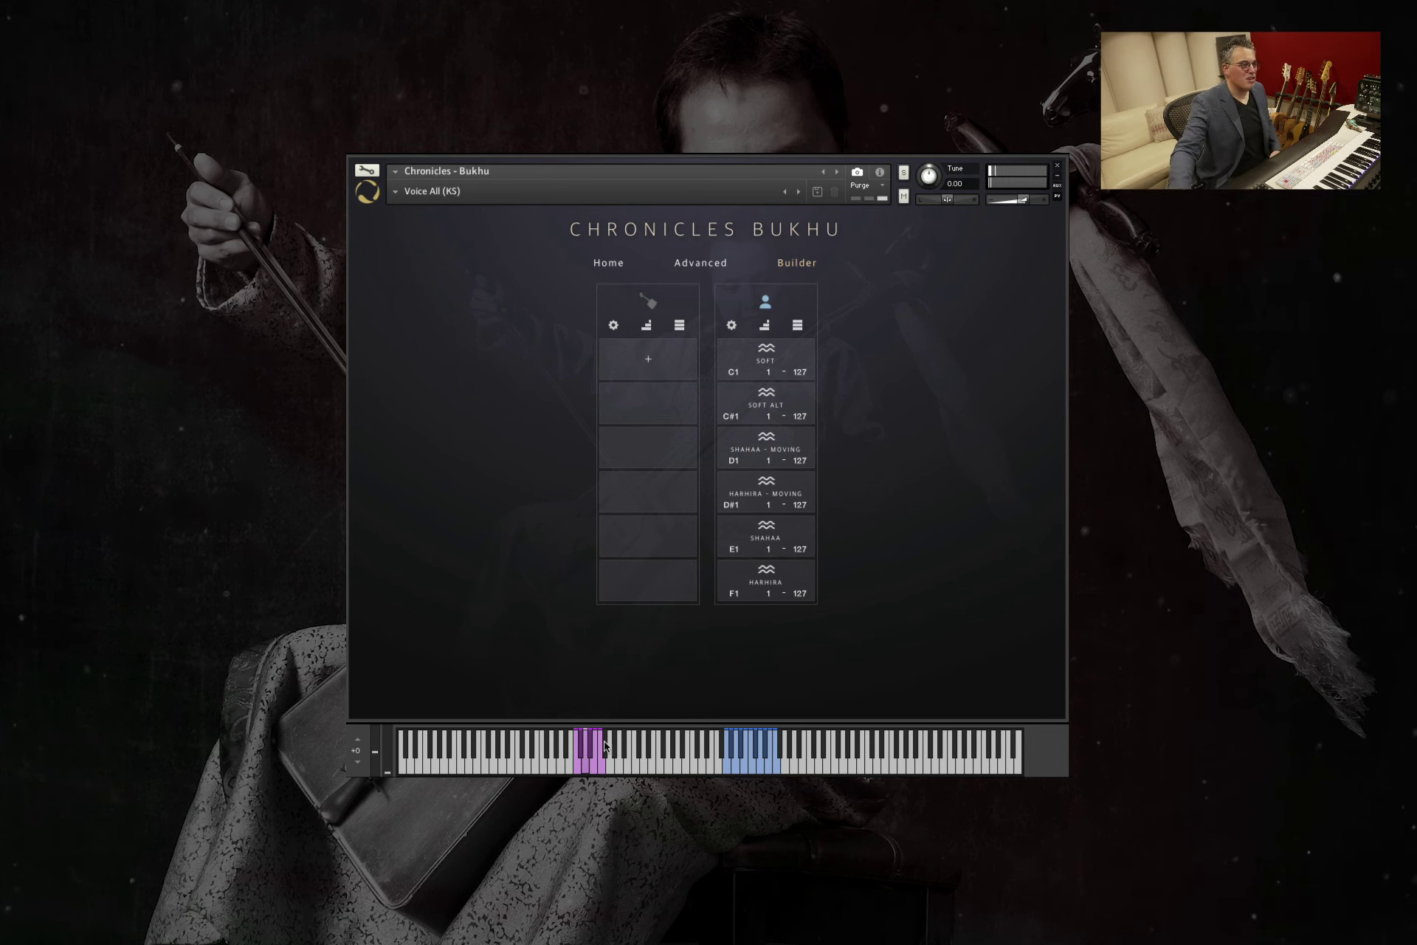
left_click(396, 192)
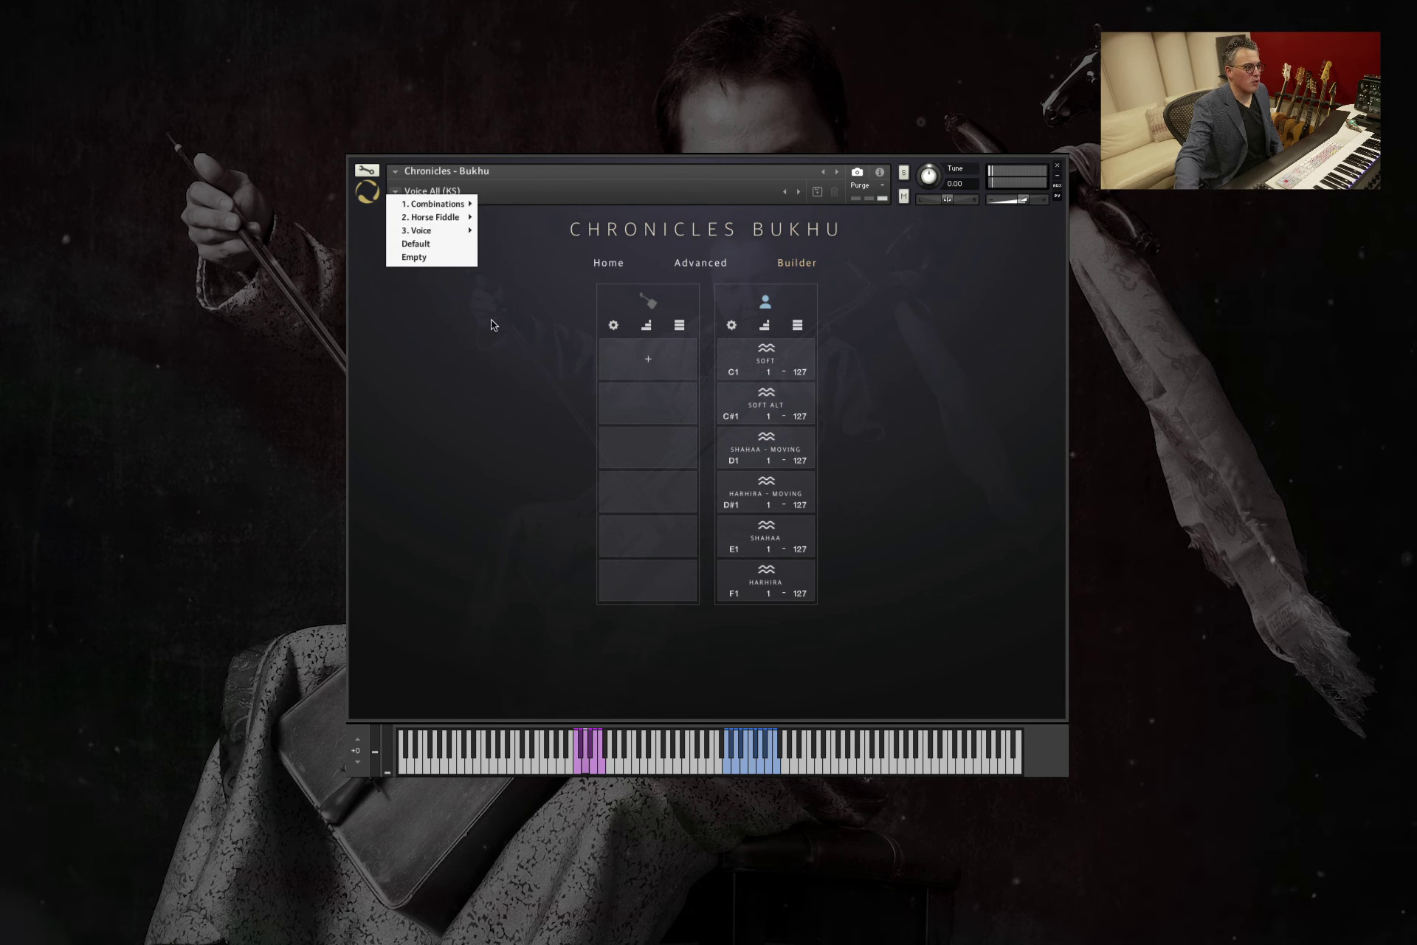
left_click(511, 339)
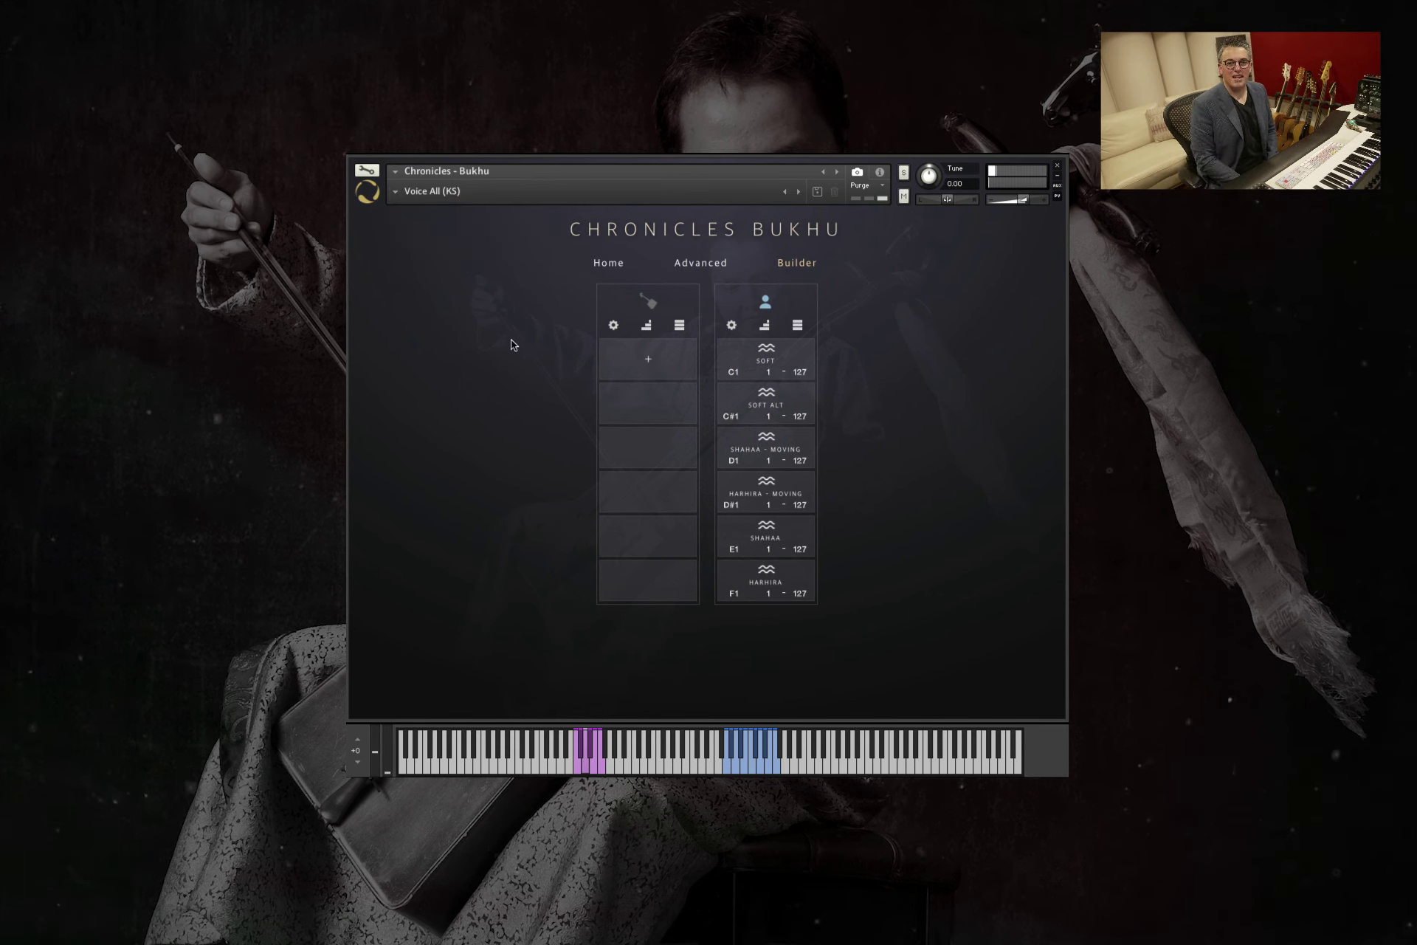